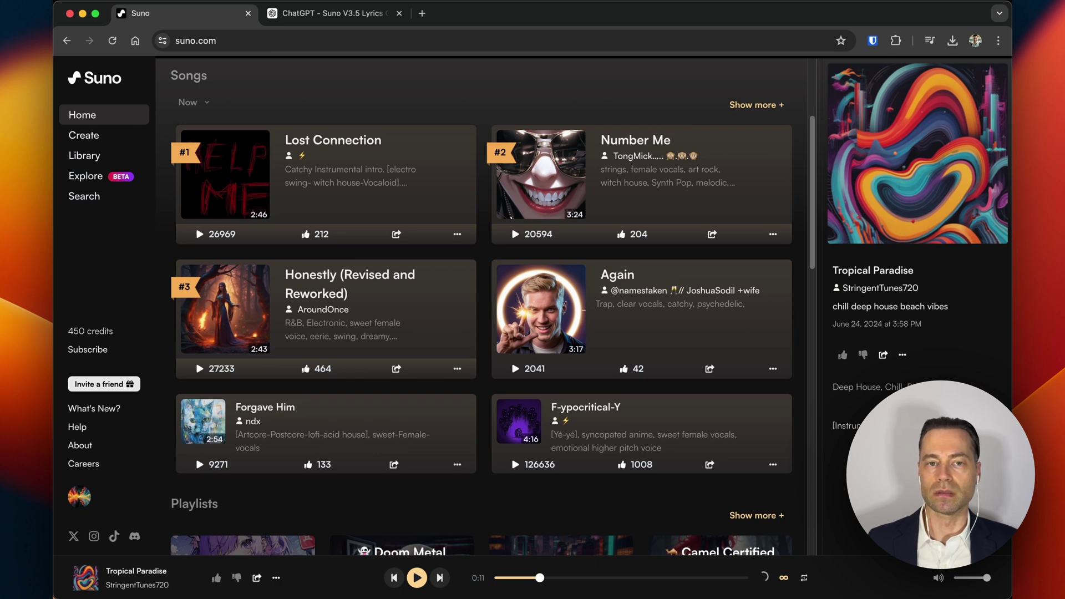
# Switch to the browser and go from Suno's home page to the Create page
pyautogui.press('super+Tab')
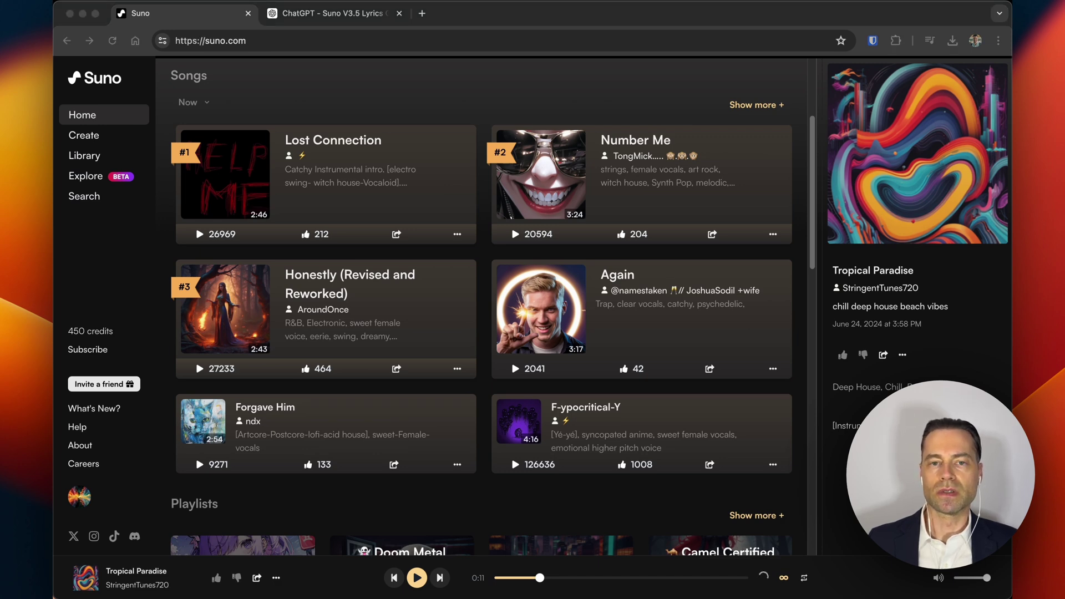
pyautogui.click(210, 40)
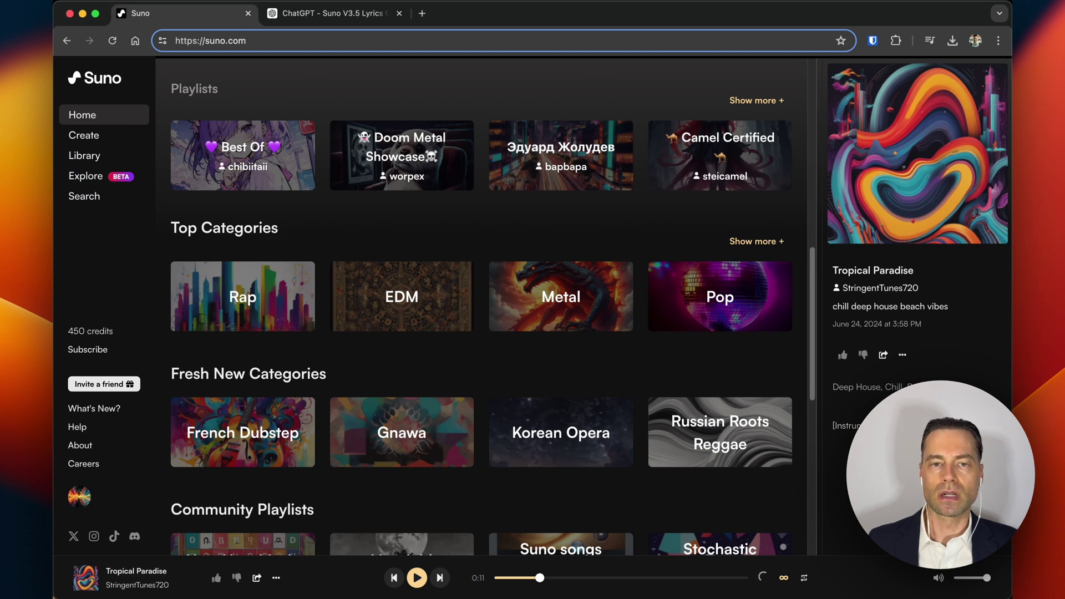
pyautogui.click(84, 135)
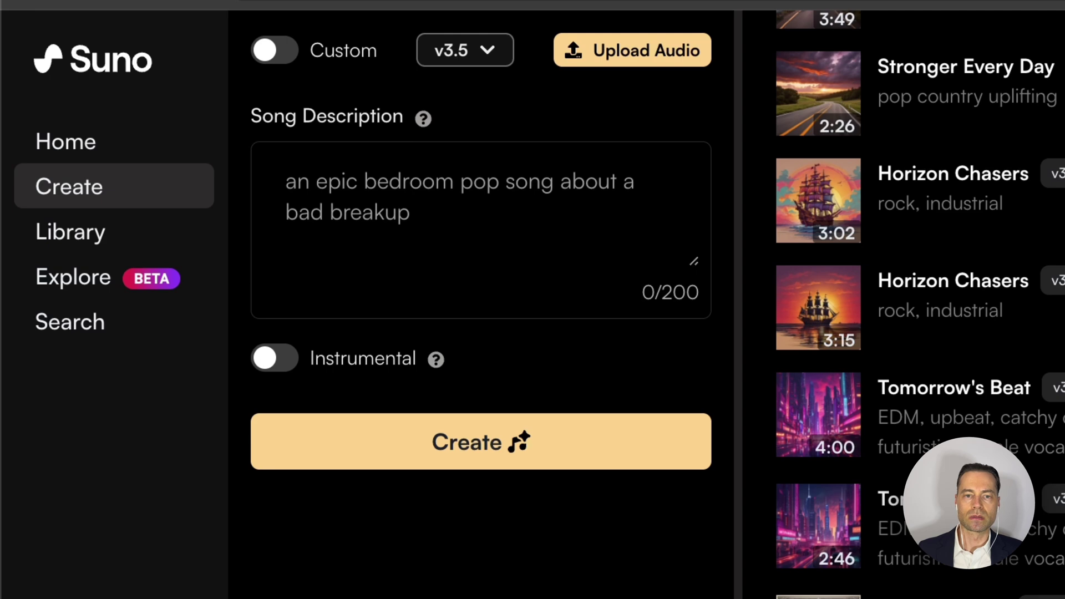
pyautogui.click(465, 49)
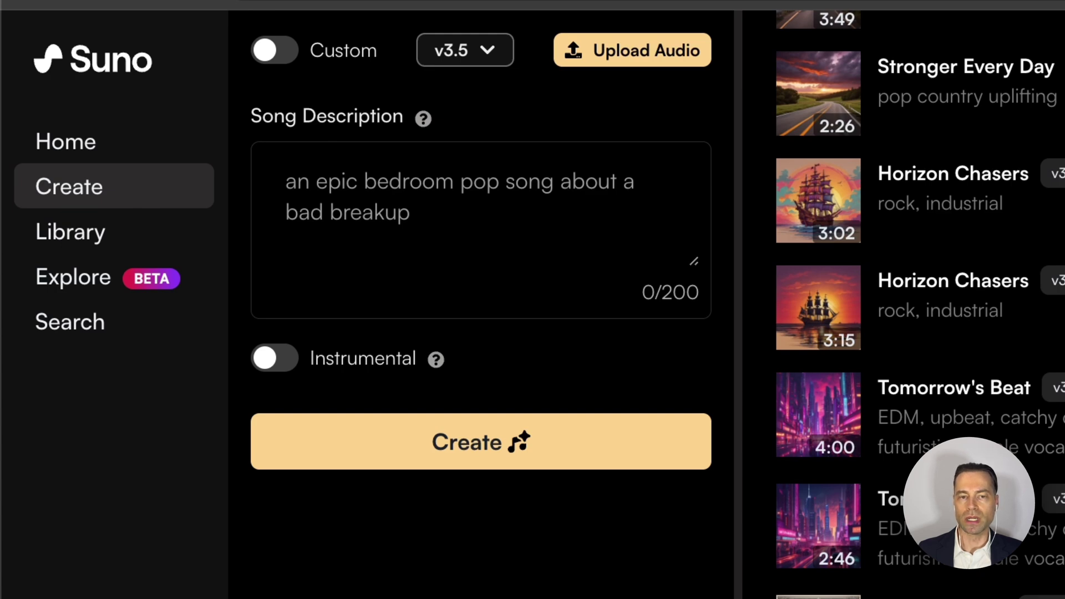
pyautogui.moveTo(423, 118)
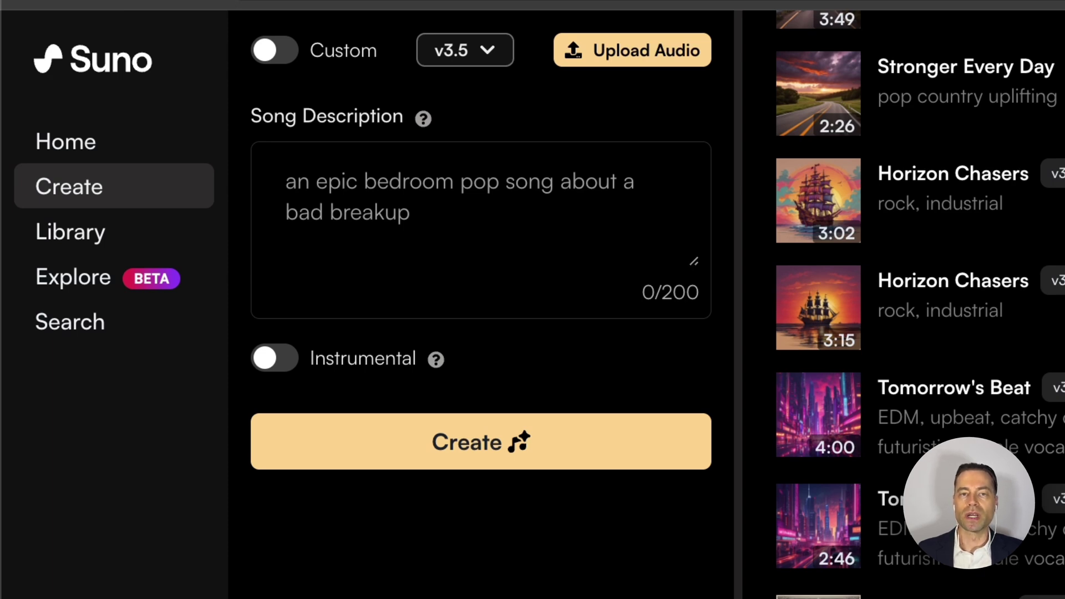
pyautogui.click(275, 358)
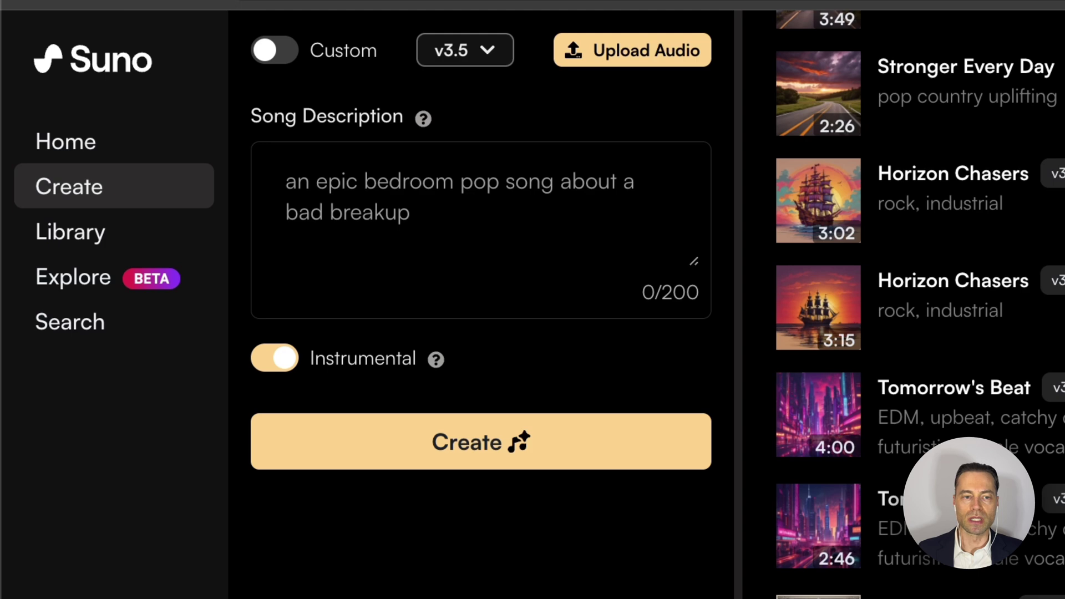
pyautogui.click(275, 357)
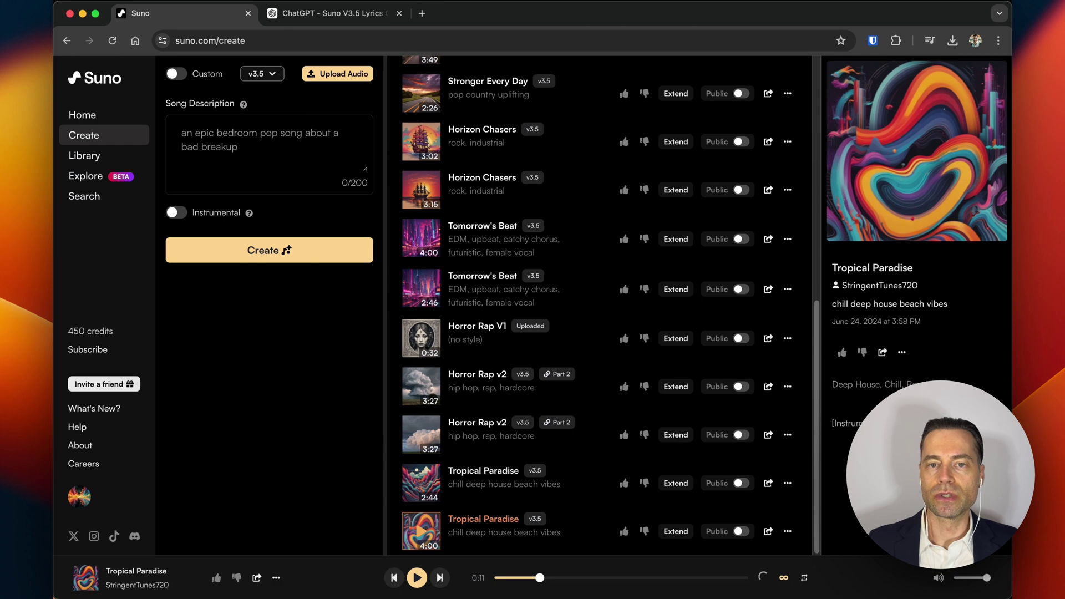
# Toggle Custom on and back off, keeping the simple Song Description form for the country-pop prompt
pyautogui.click(274, 50)
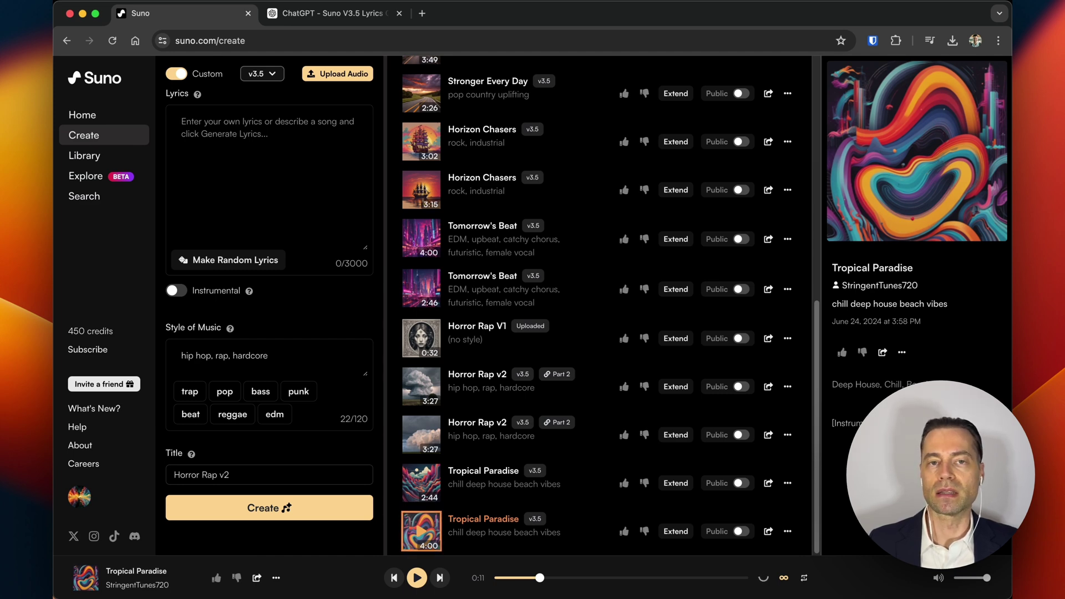
pyautogui.click(176, 73)
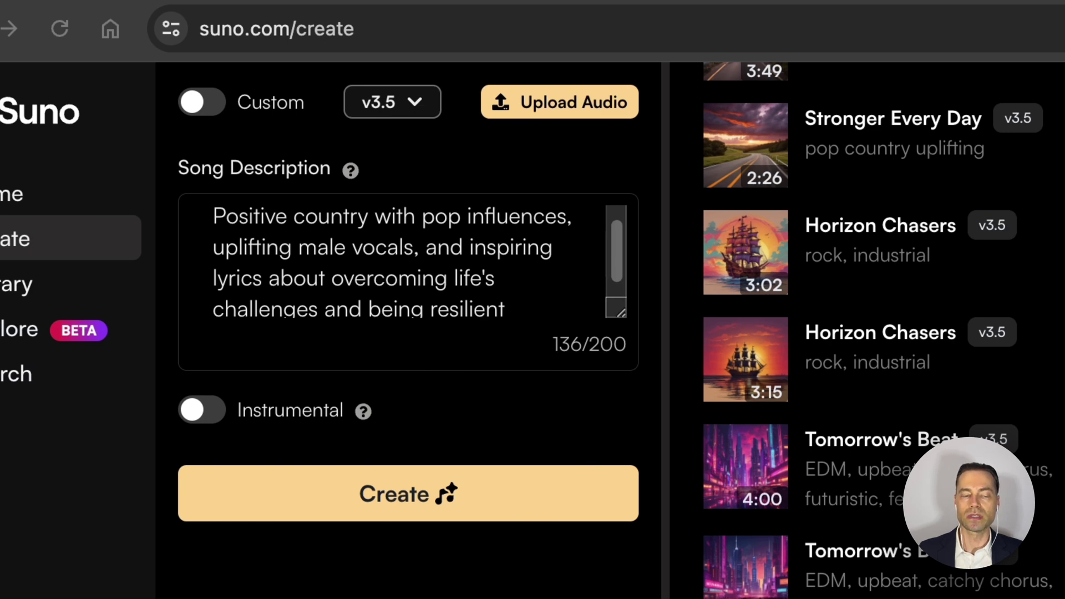
pyautogui.scroll(-1, 417, 262)
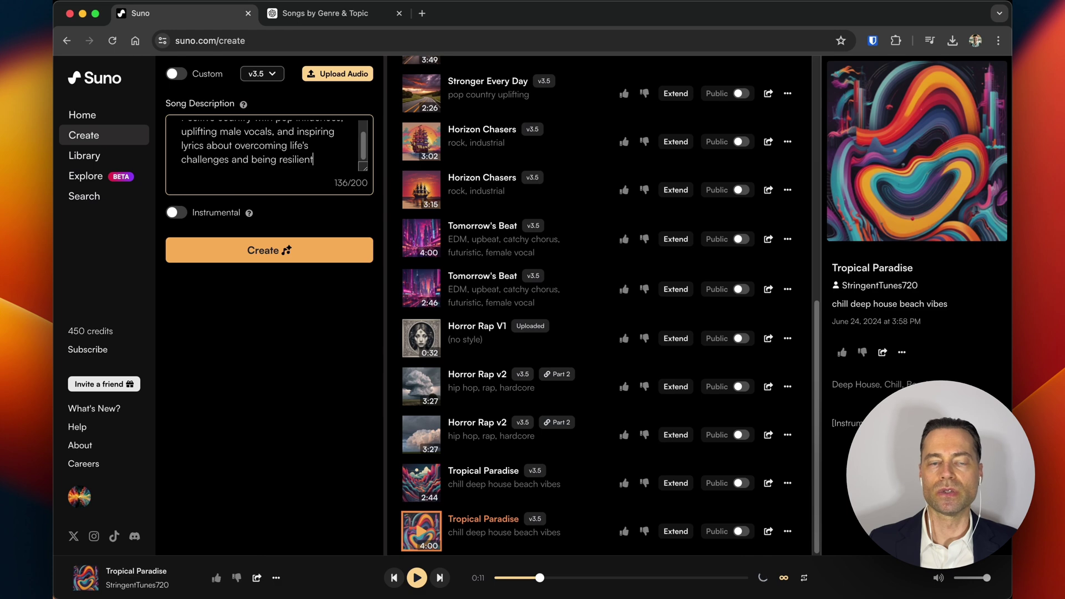
pyautogui.scroll(1, 601, 305)
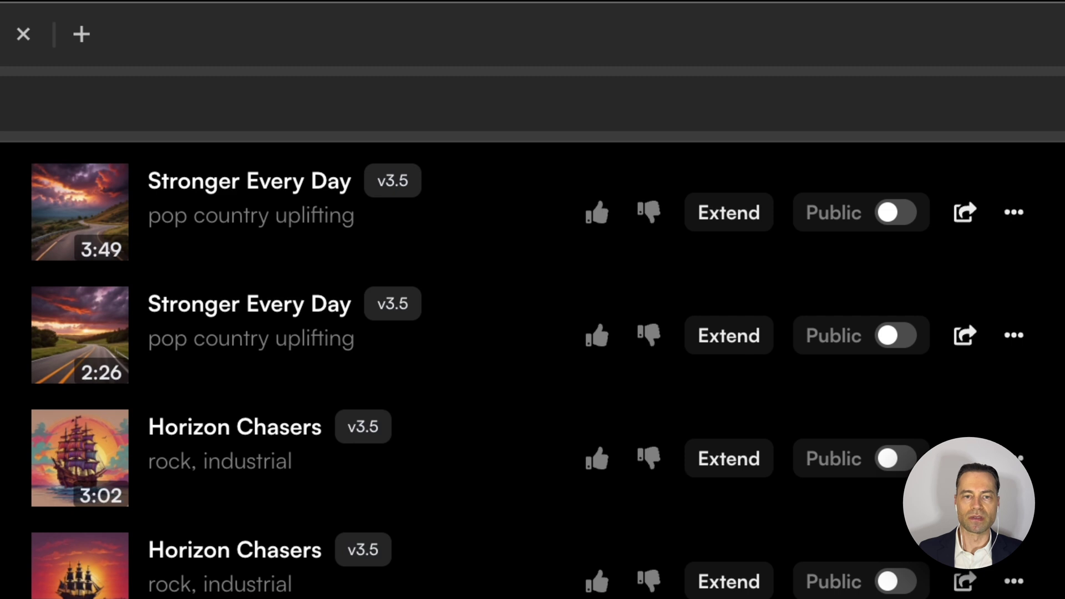
# Play the 3:49 'Stronger Every Day' track and view its details and lyrics
pyautogui.click(80, 212)
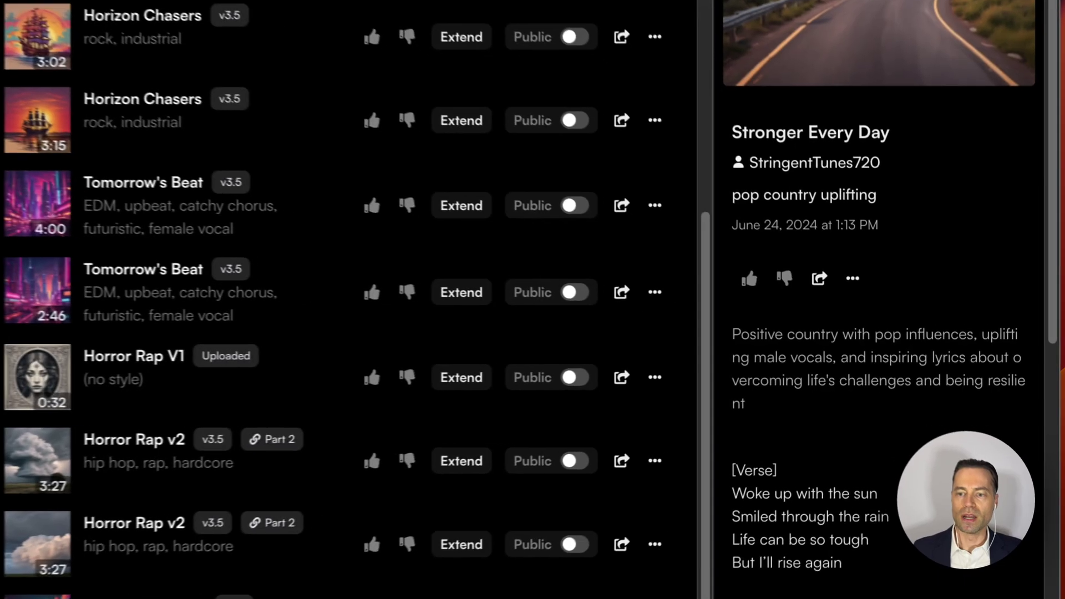
pyautogui.scroll(-3, 909, 333)
pyautogui.scroll(-1, 876, 300)
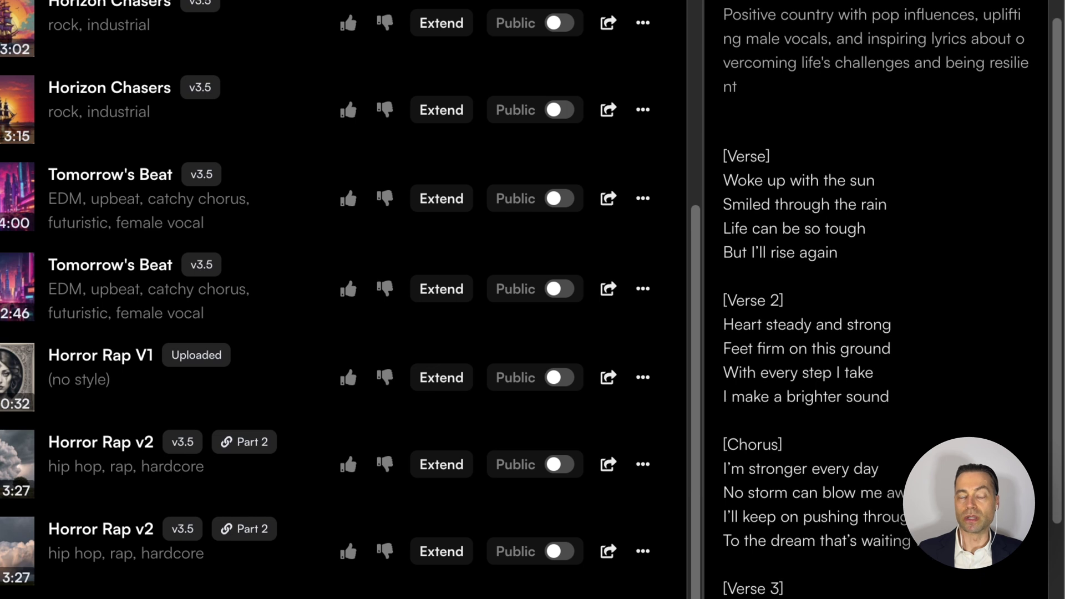
pyautogui.scroll(-3, 887, 299)
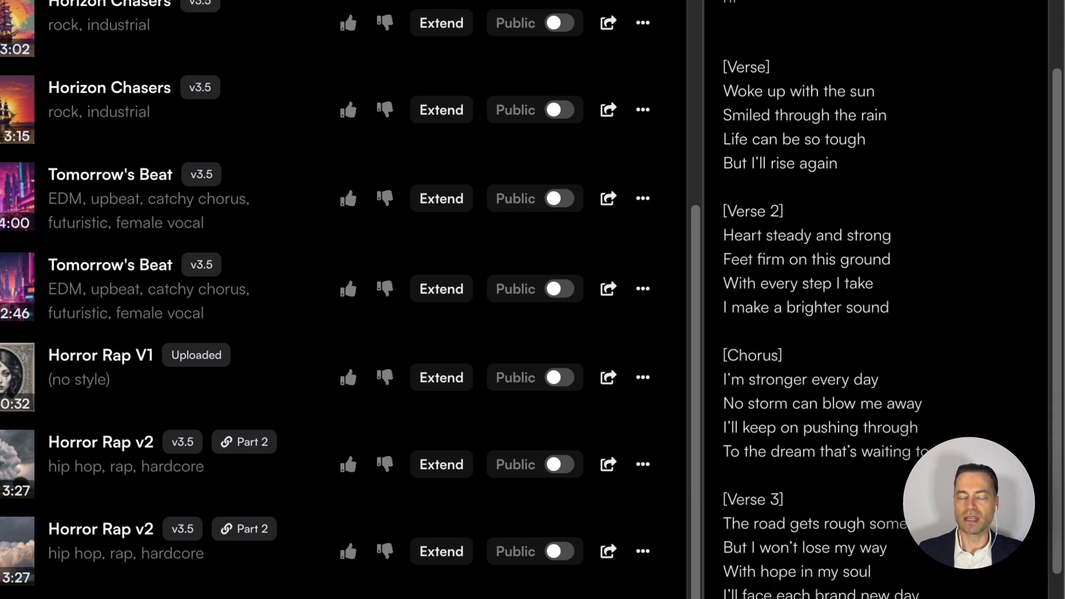
pyautogui.scroll(-2, 887, 321)
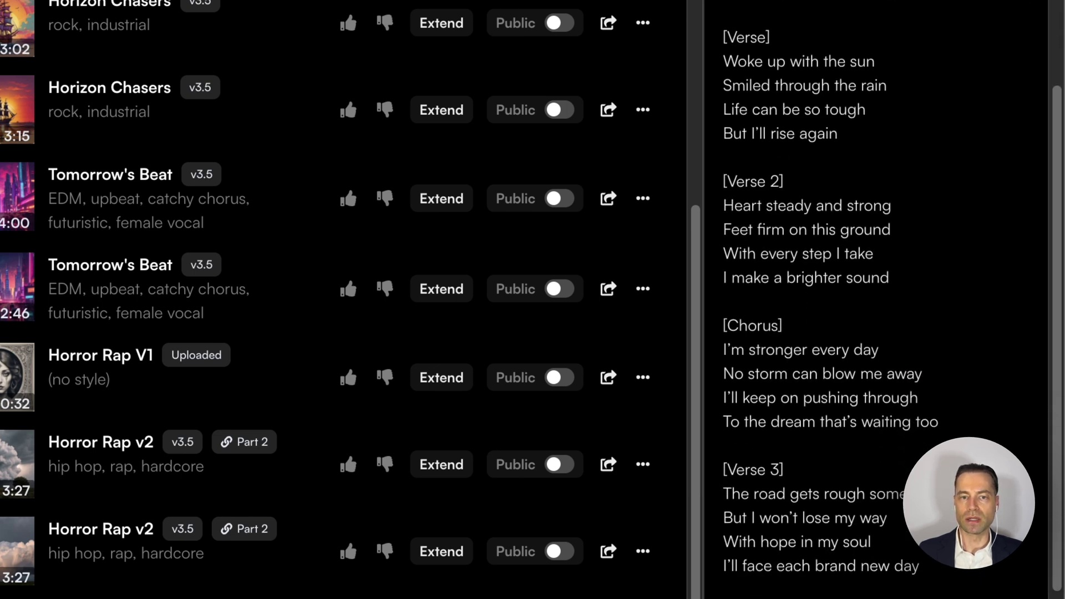
pyautogui.scroll(-1, 887, 299)
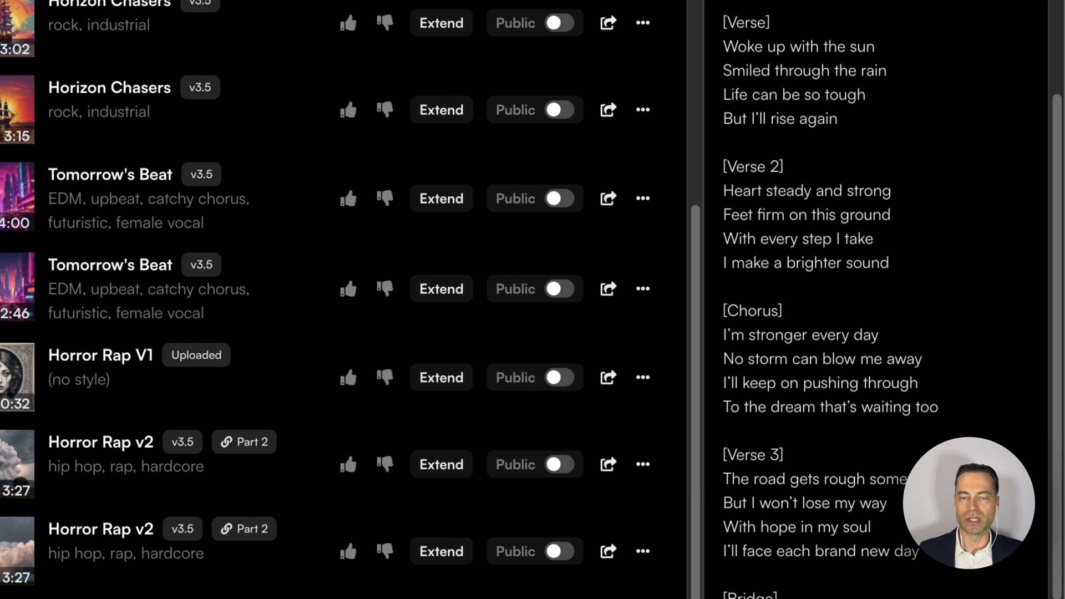
pyautogui.scroll(-1, 887, 300)
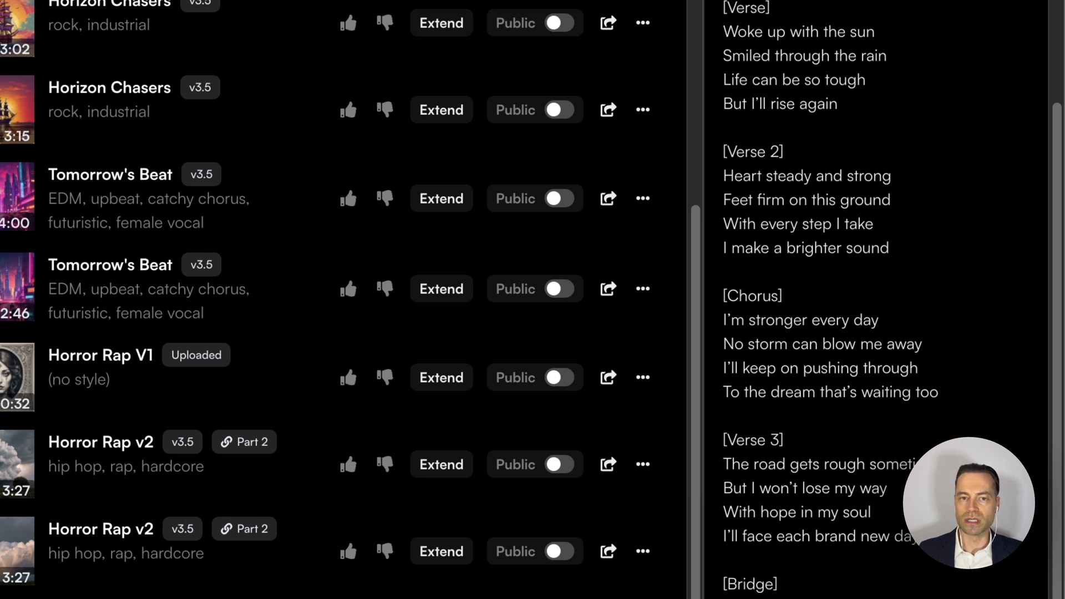
pyautogui.scroll(-1, 888, 299)
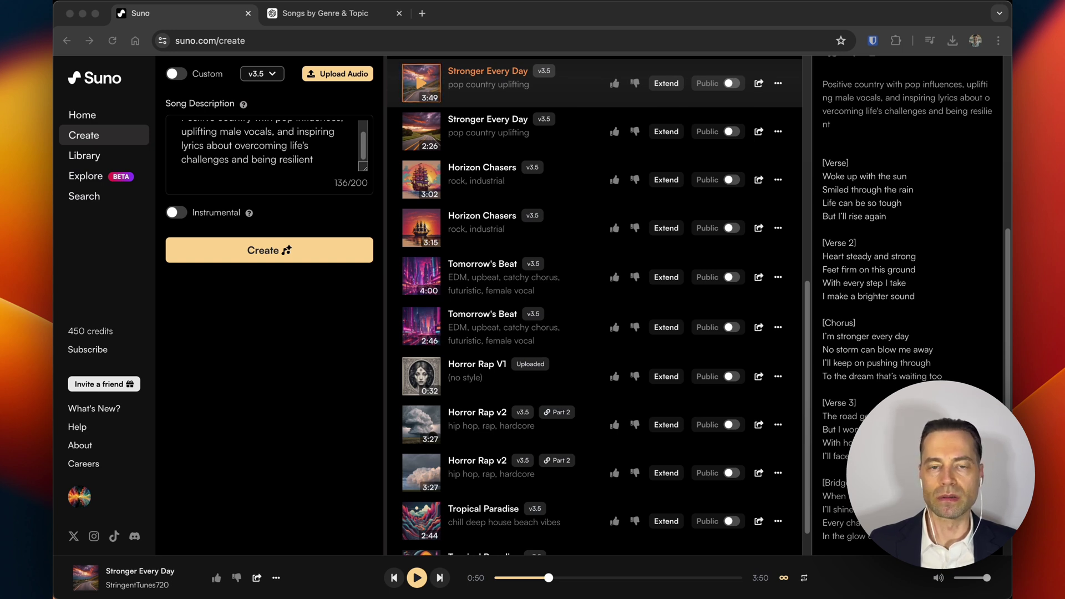
# Play the 2:26 take of 'Stronger Every Day' to show its details, then pause it
pyautogui.click(555, 132)
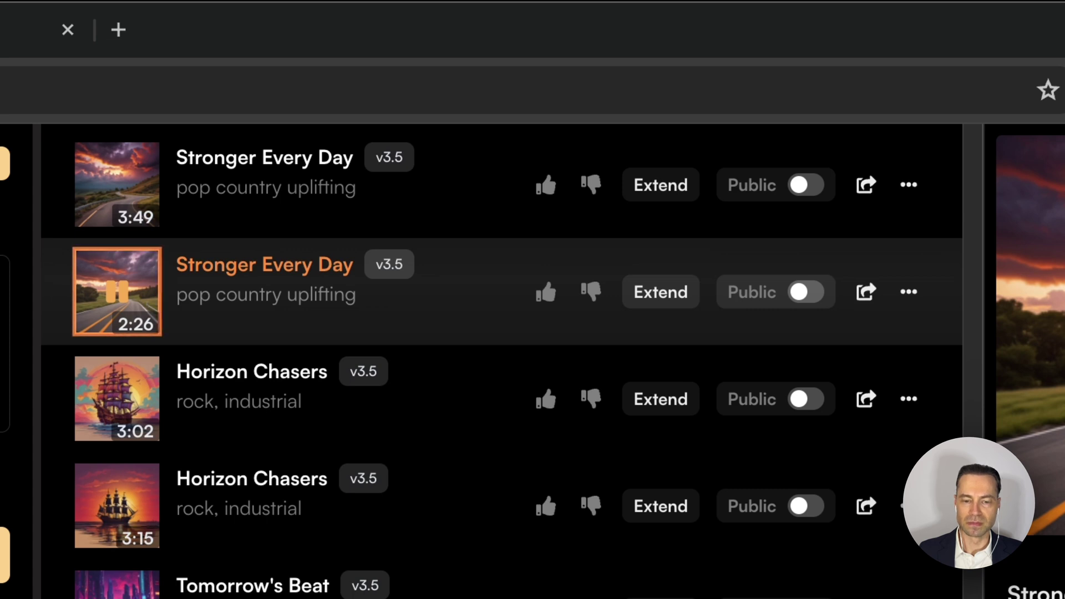
pyautogui.press('space')
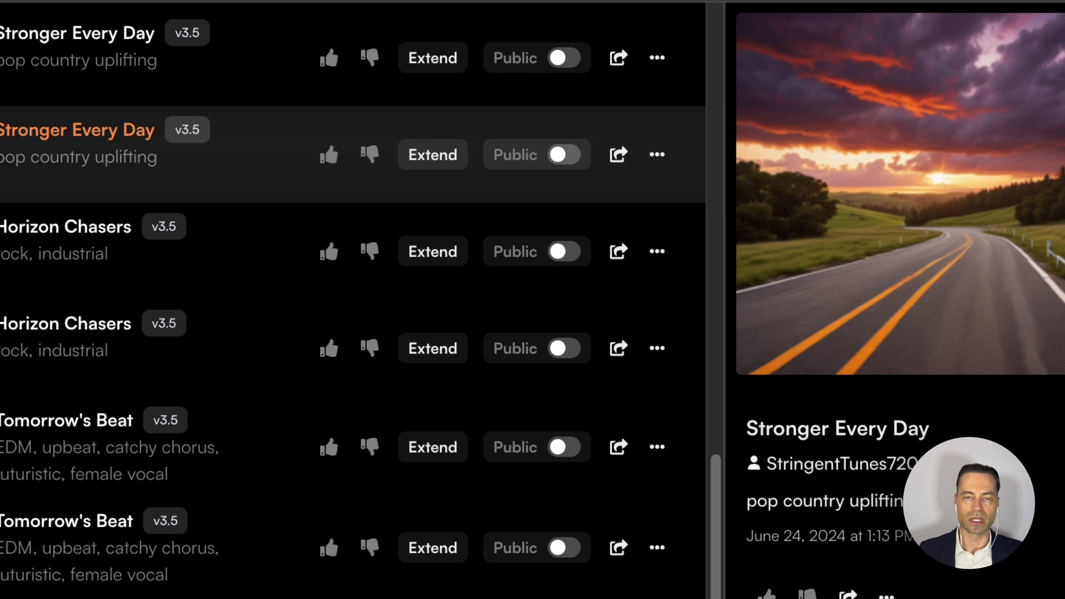
# Reveal the MP3, WAV and Video download formats for the 2:26 'Stronger Every Day'
pyautogui.click(658, 154)
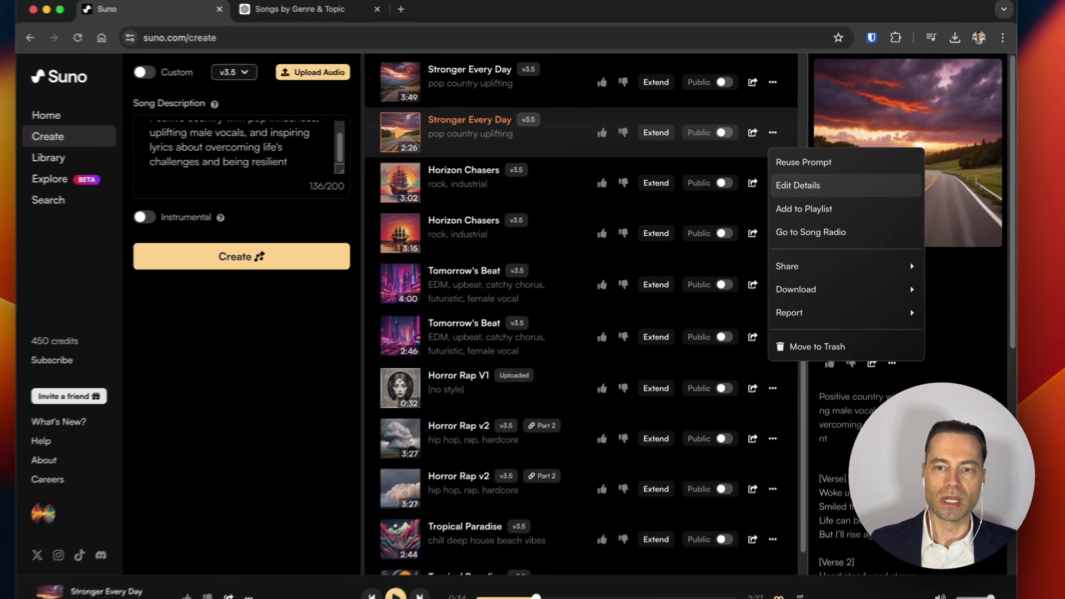
pyautogui.click(705, 255)
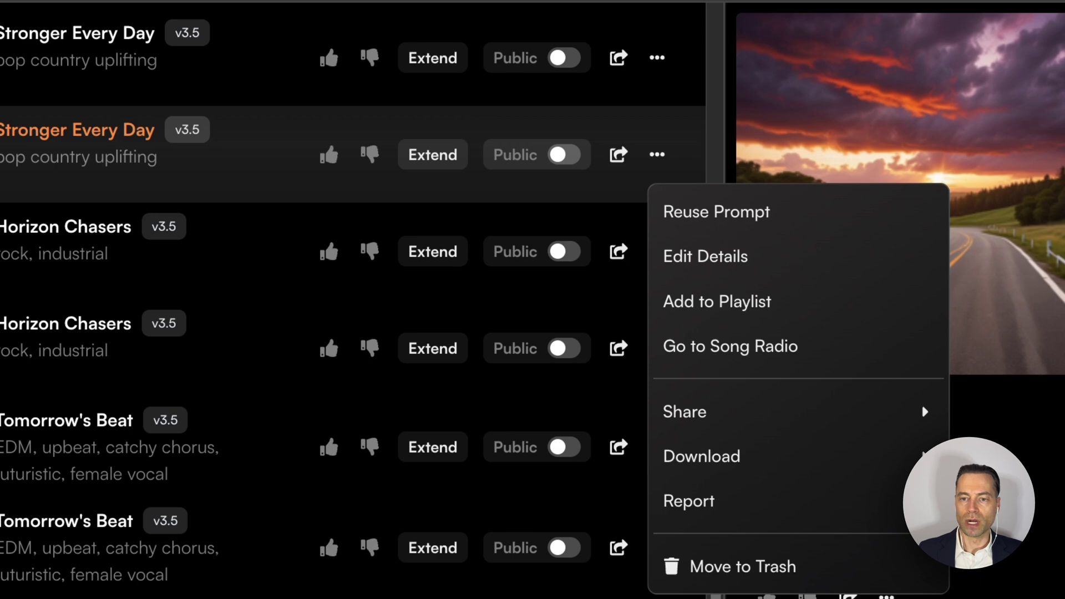
pyautogui.moveTo(702, 455)
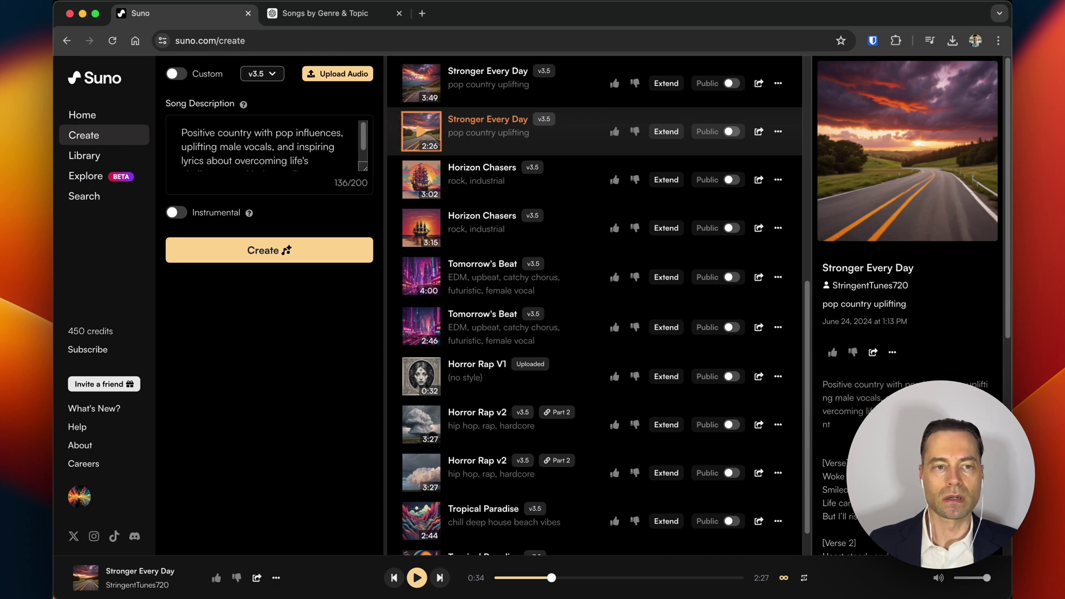
# Turn on Custom mode to show the Lyrics, Style of Music and Title fields, then scroll down
pyautogui.click(176, 73)
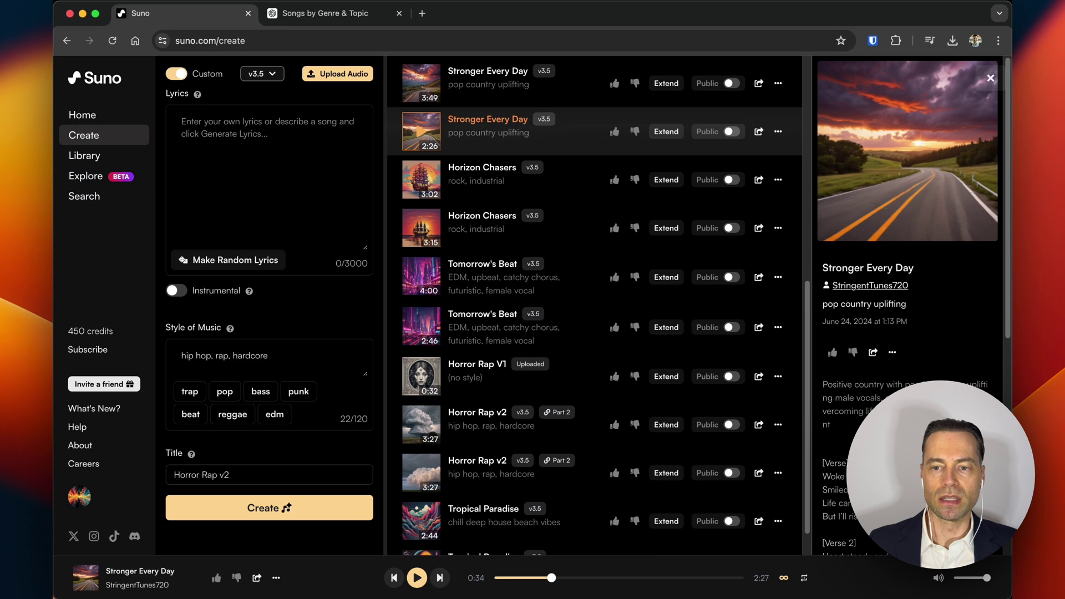
pyautogui.scroll(-4, 907, 222)
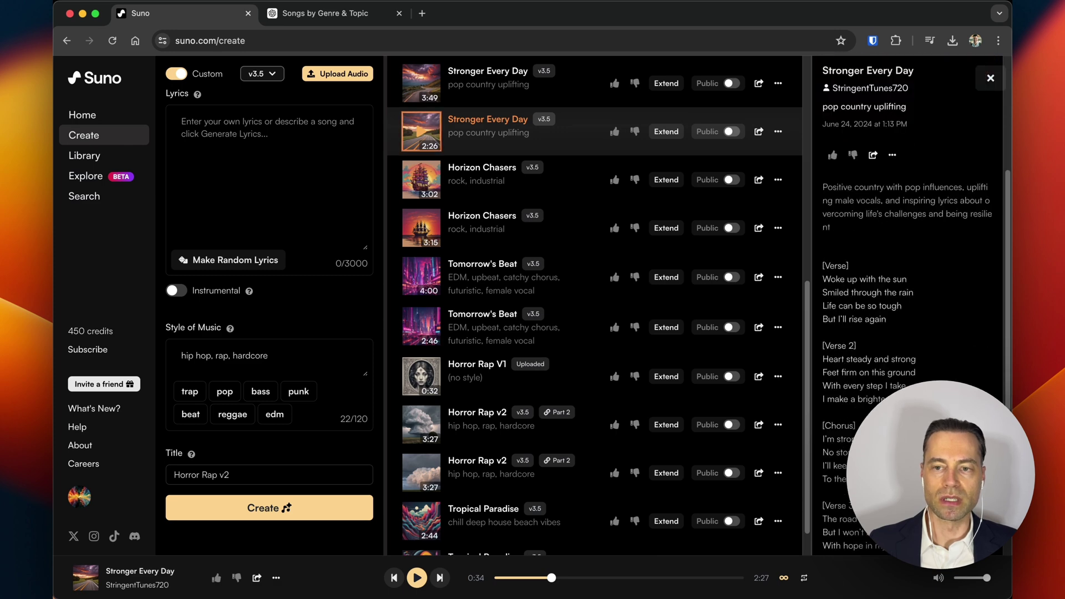
pyautogui.scroll(-1, 907, 304)
pyautogui.scroll(-2, 907, 305)
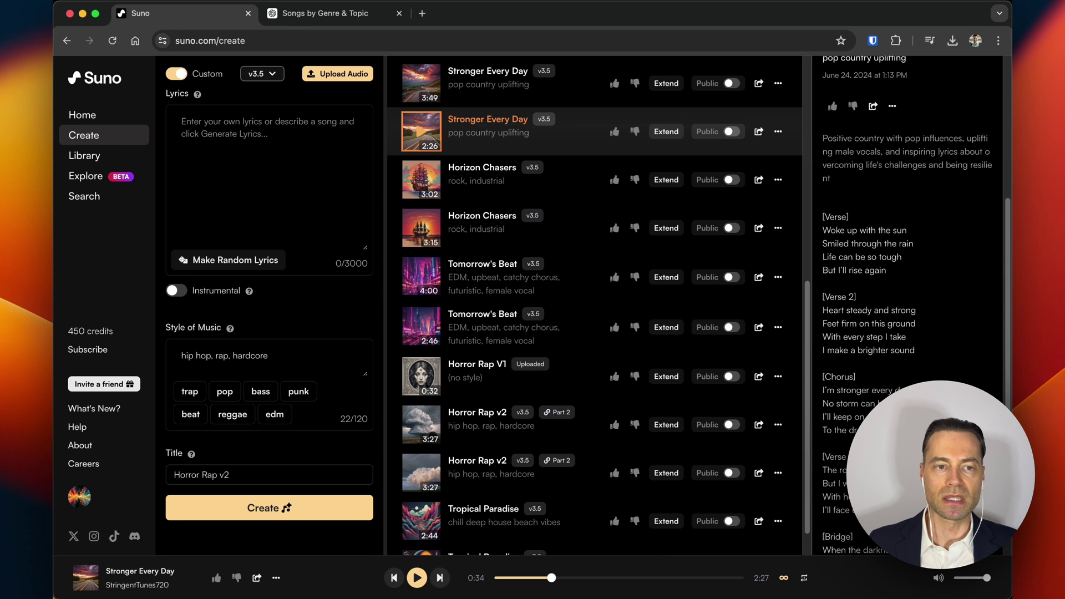
# Select the full Indie Rock Pirate Adventure lyrics in ChatGPT for Suno's Lyrics box
pyautogui.click(182, 122)
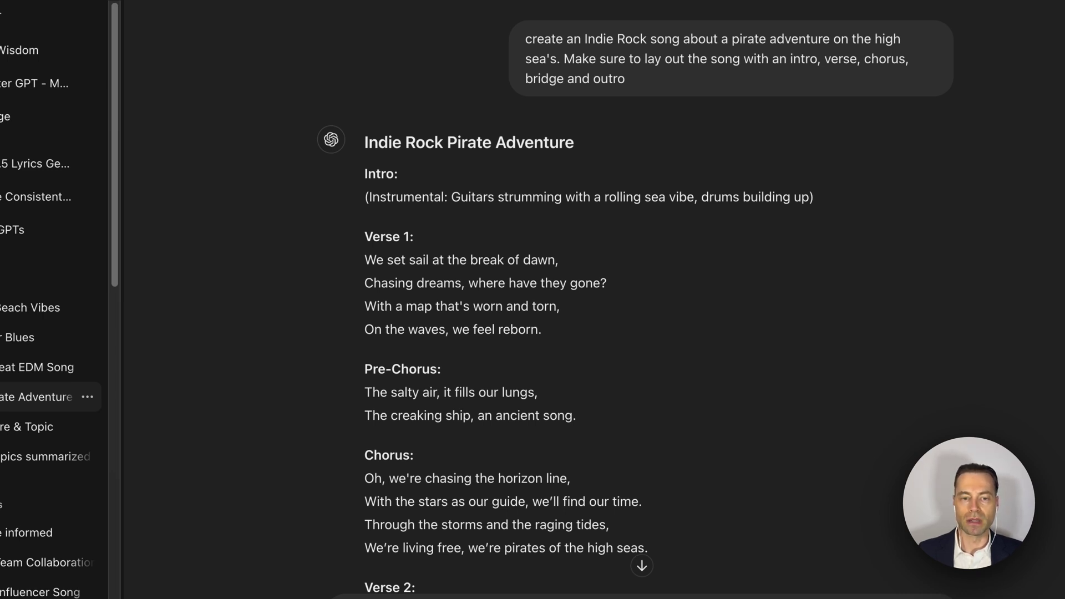
pyautogui.scroll(-1, 636, 297)
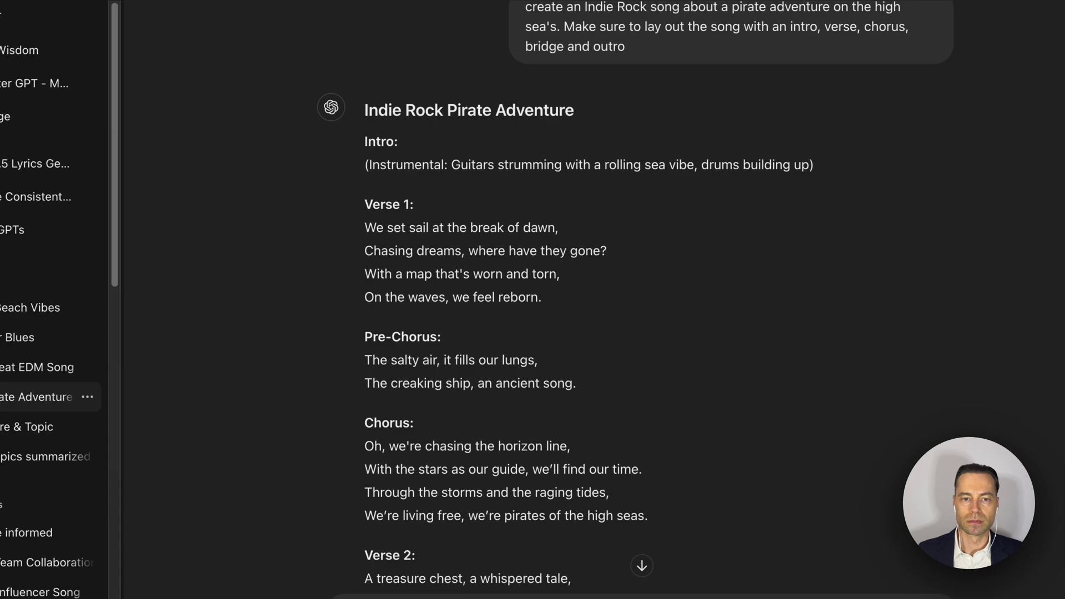
pyautogui.moveTo(362, 108); pyautogui.dragTo(744, 366)
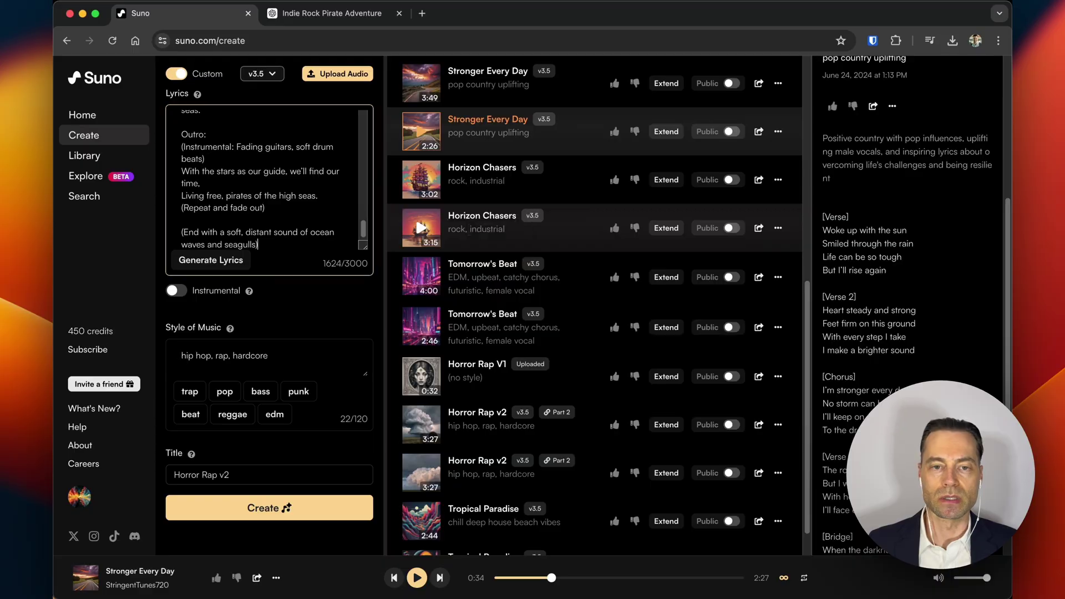
# Play the 3:02 Horizon Chasers version, then switch to the 3:15 version
pyautogui.click(421, 179)
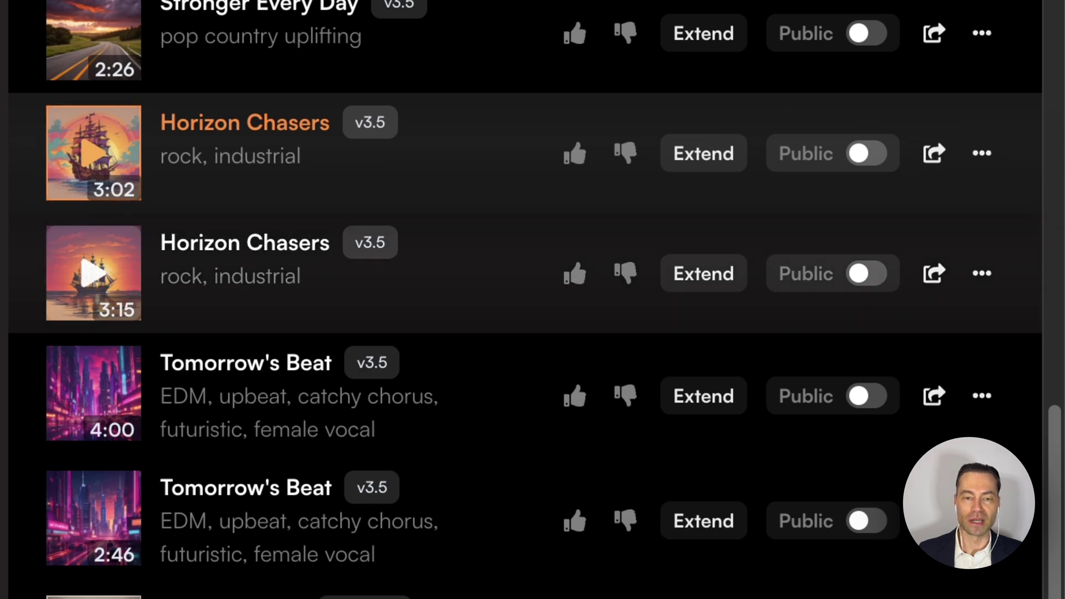
pyautogui.click(93, 273)
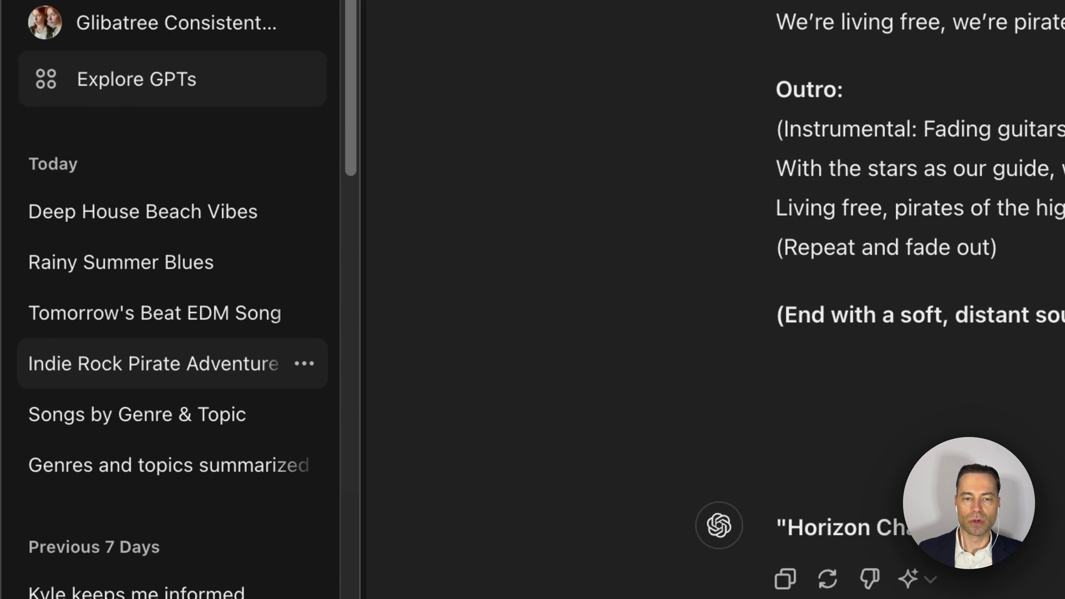
# Search Explore GPTs for 'suno' and open Suno V3.5 Lyrics Generator
pyautogui.click(136, 83)
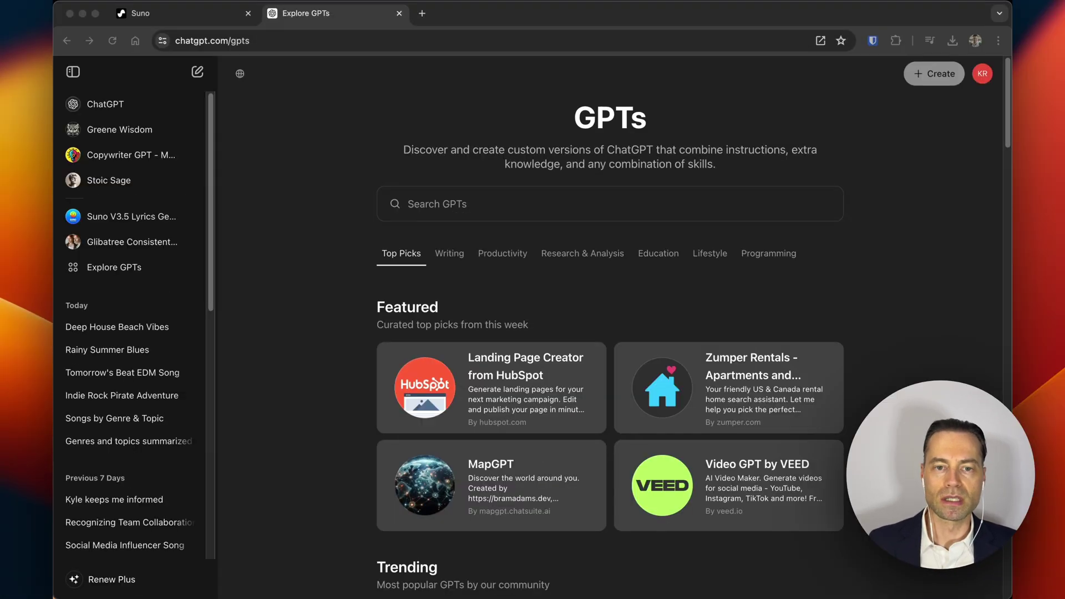
pyautogui.click(438, 204)
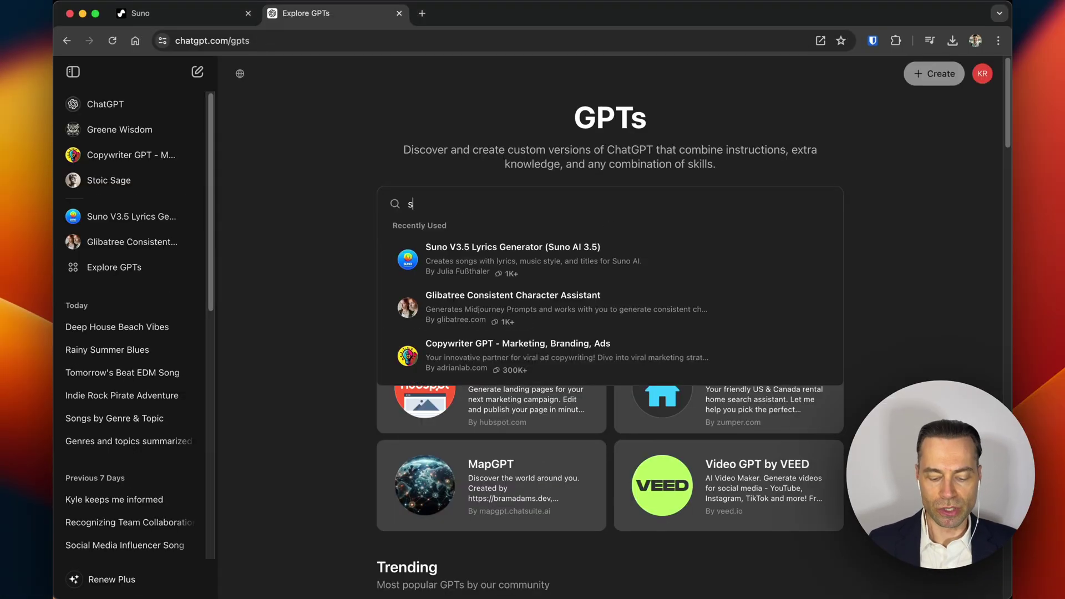
pyautogui.write('suno')
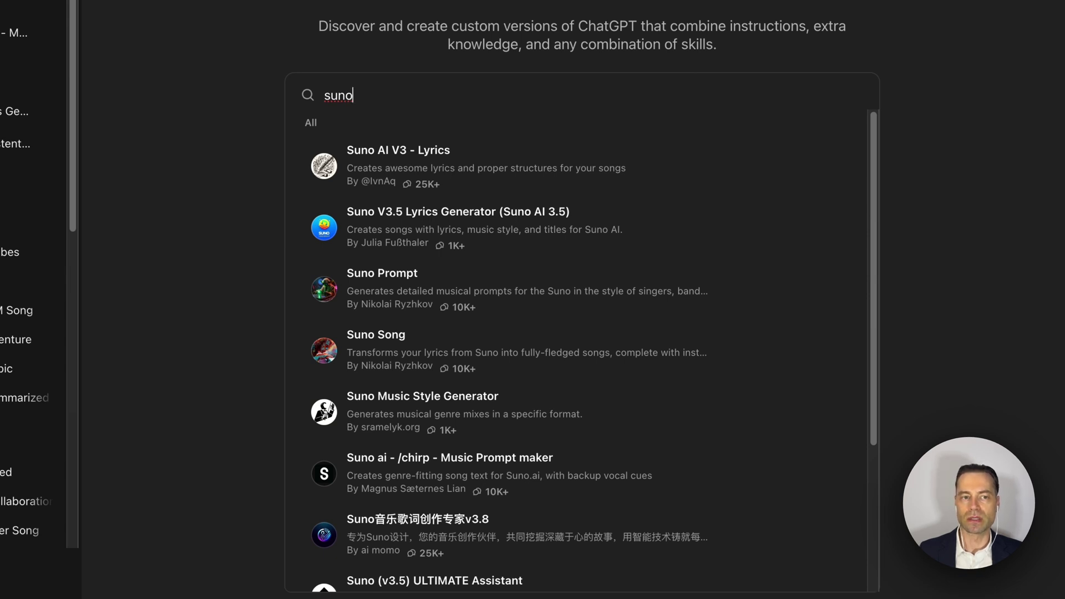
pyautogui.click(458, 211)
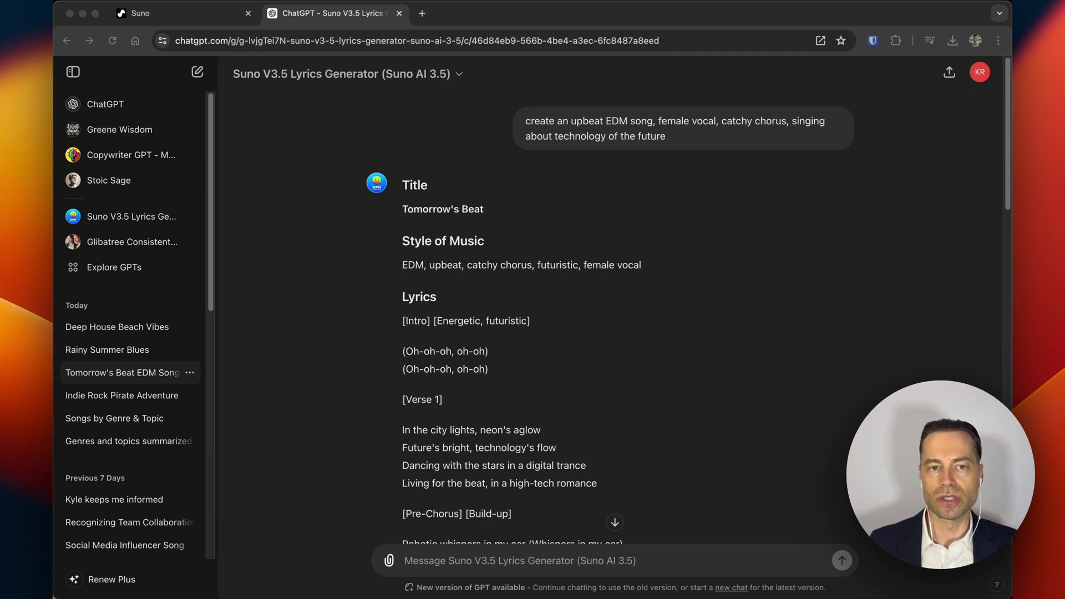
# Select the Tomorrow's Beat lyrics from [Intro] to the end for Suno's Lyrics box
pyautogui.scroll(-1, 610, 322)
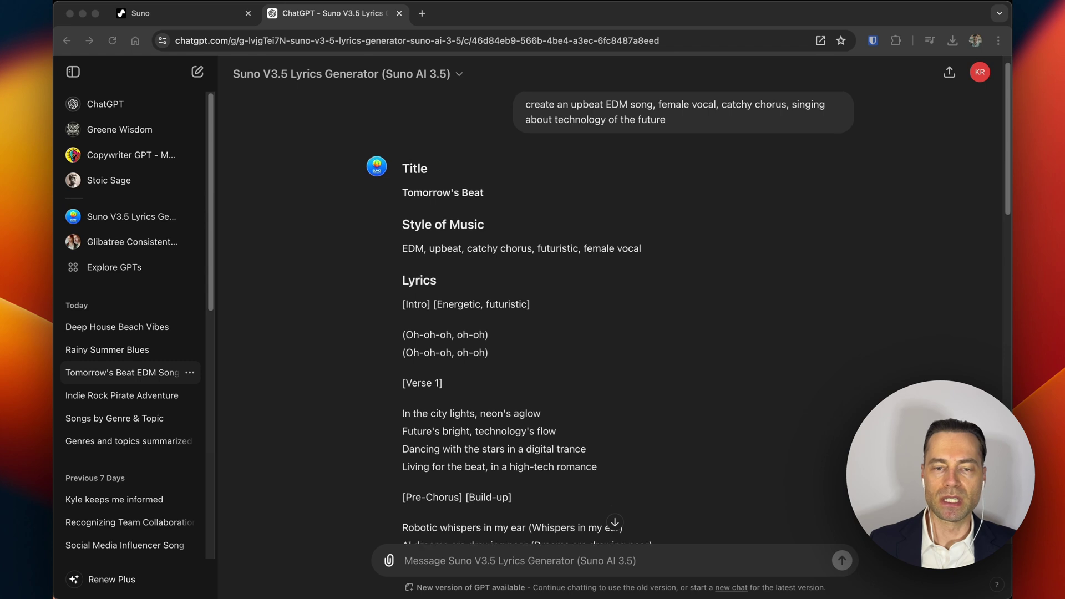
pyautogui.click(405, 561)
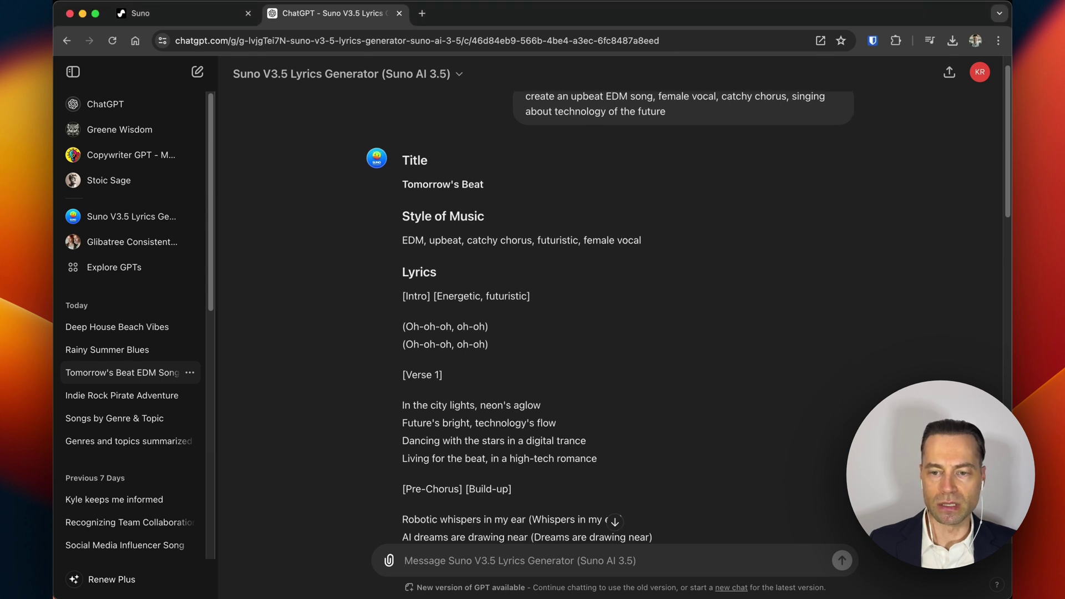
pyautogui.scroll(-1, 610, 316)
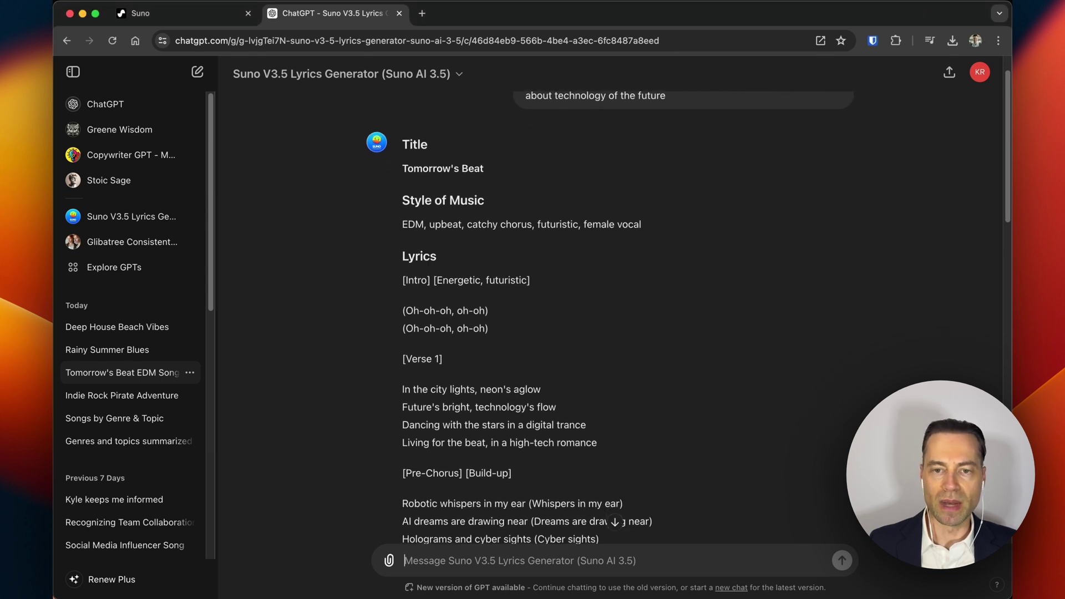
pyautogui.scroll(-2, 610, 316)
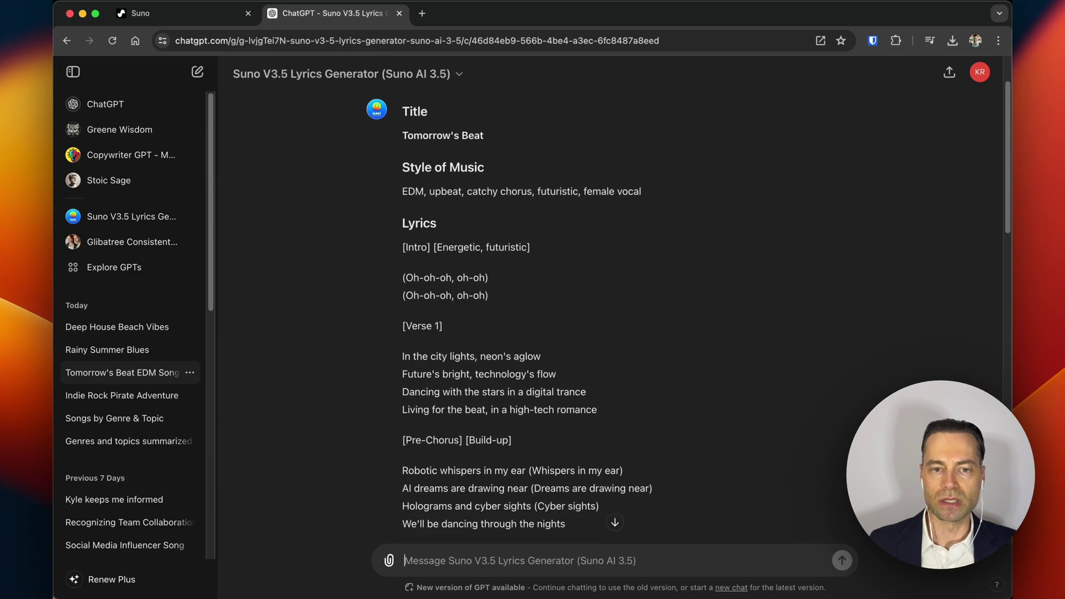
pyautogui.moveTo(402, 247); pyautogui.dragTo(426, 467)
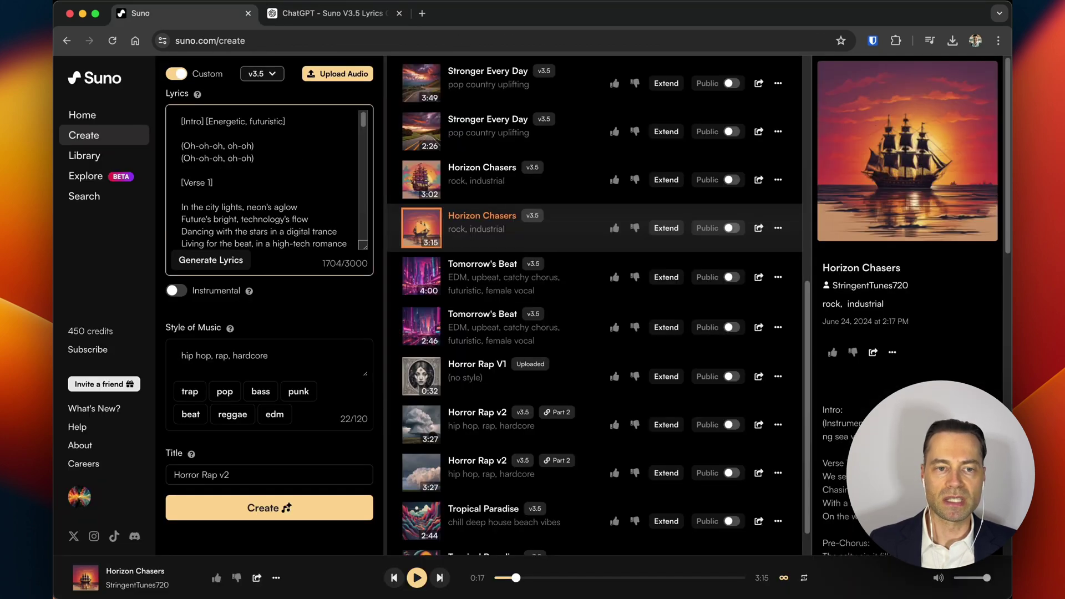
# Select the EDM Style of Music line in the chat and return to Suno's form
pyautogui.click(333, 14)
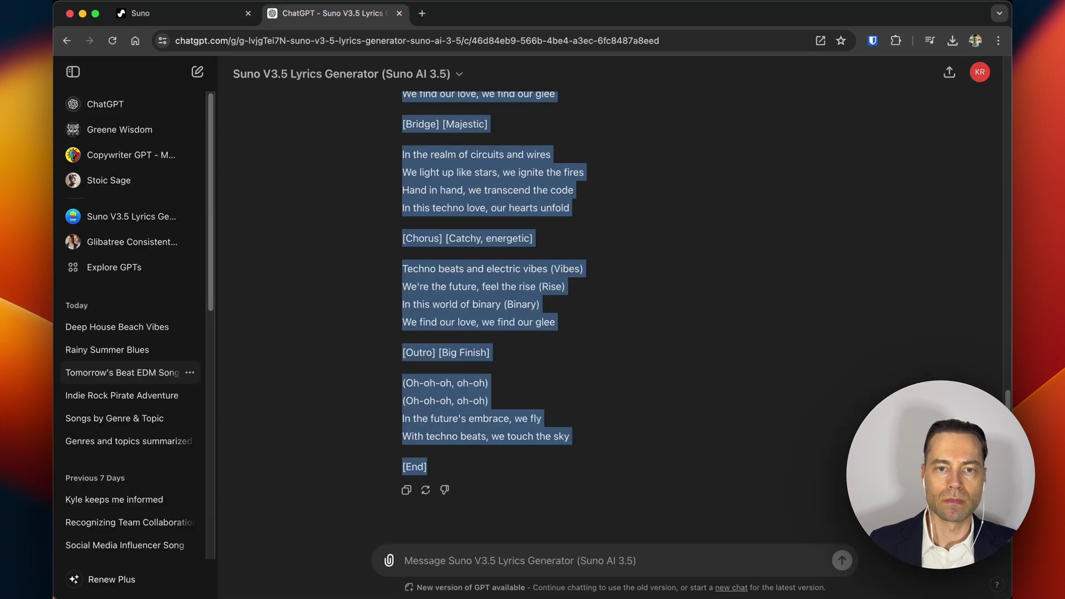
pyautogui.scroll(15, 527, 305)
pyautogui.scroll(2, 527, 305)
pyautogui.tripleClick(460, 166)
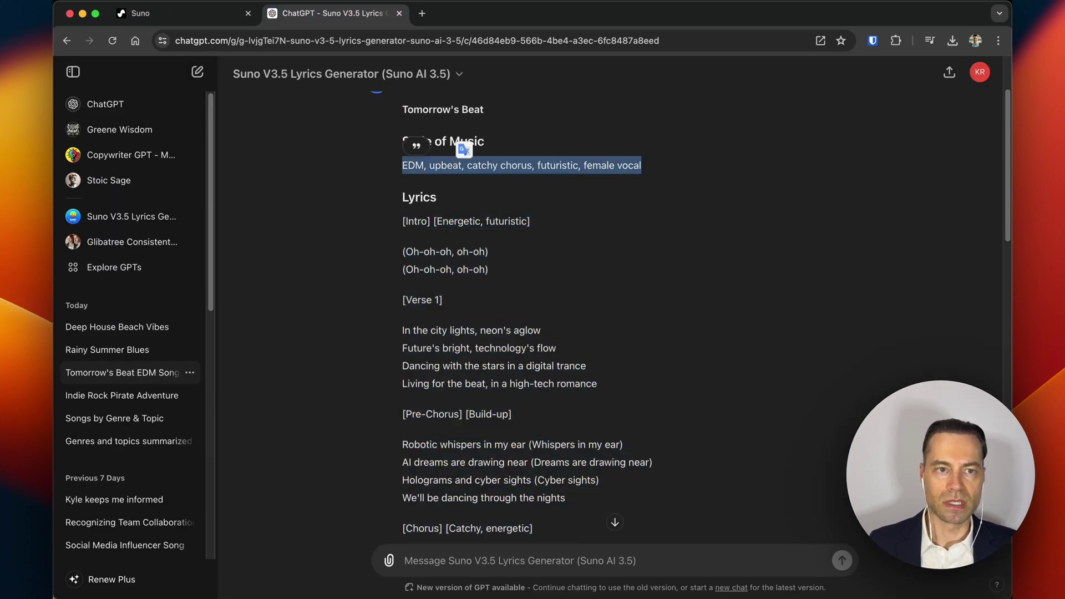
pyautogui.click(166, 13)
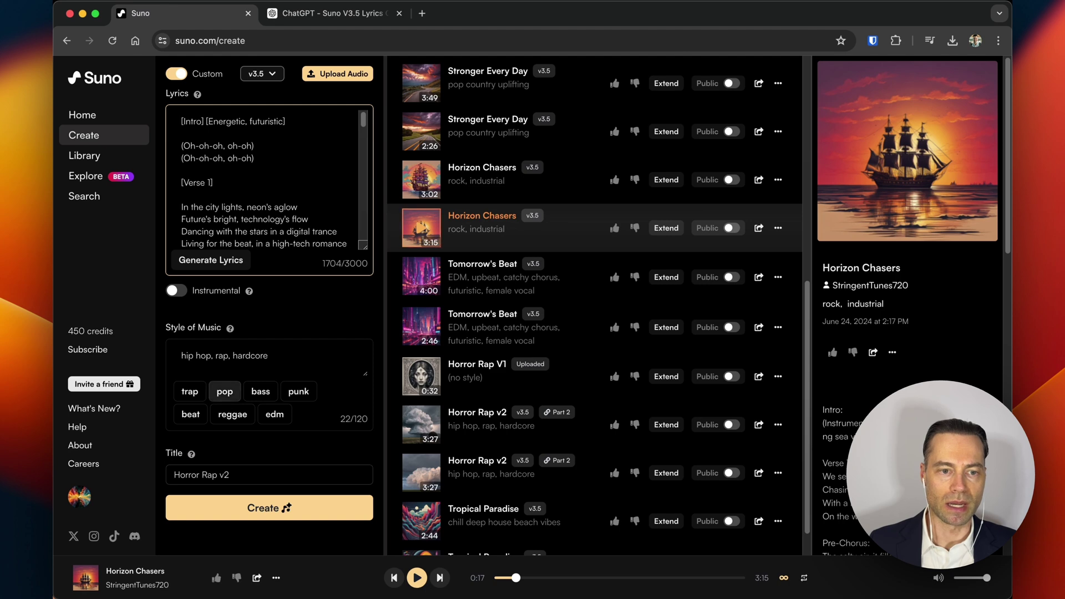
# Replace the hip hop style with the EDM style, title it Tomorrow's Beat, and play the 4:00 take
pyautogui.click(222, 357)
pyautogui.press('super+a')
pyautogui.press('BackSpace')
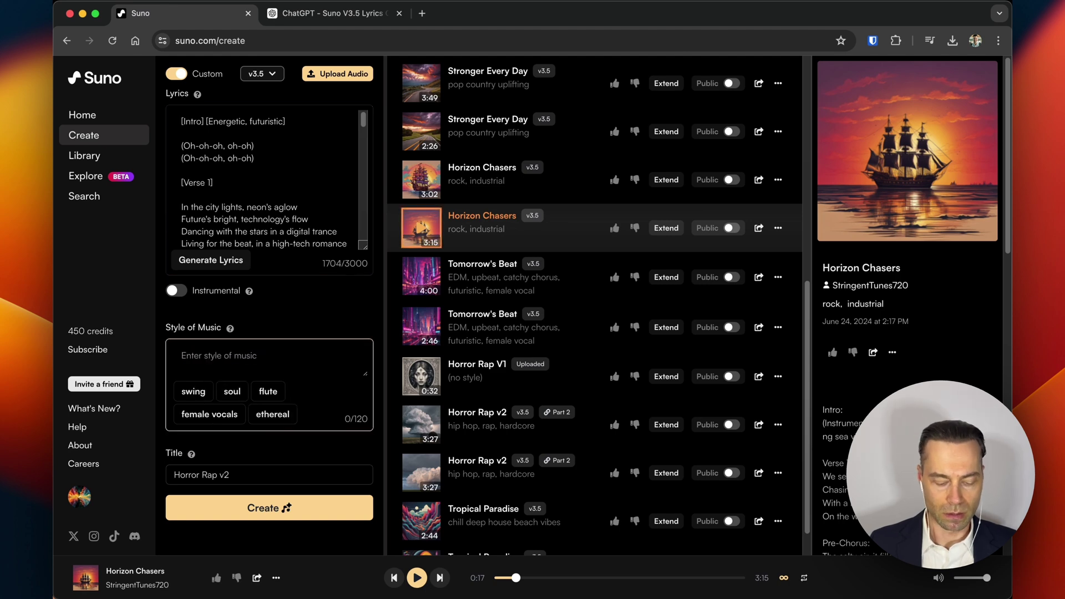
pyautogui.press('super+v')
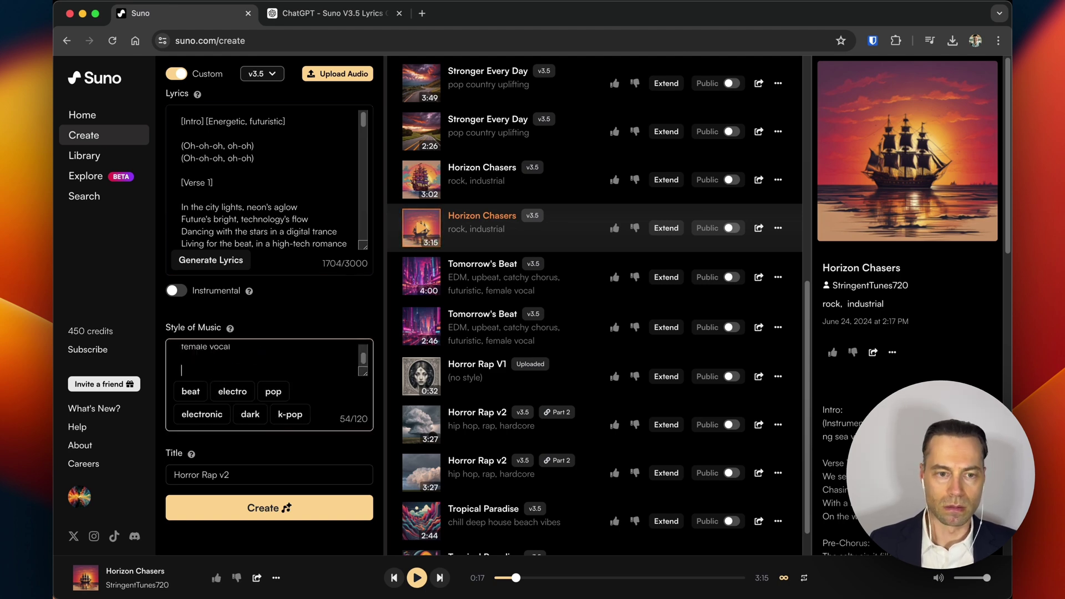
pyautogui.press('BackSpace')
pyautogui.press('BackSpace')
pyautogui.press('Tab')
pyautogui.write("Tomorrow's Beat")
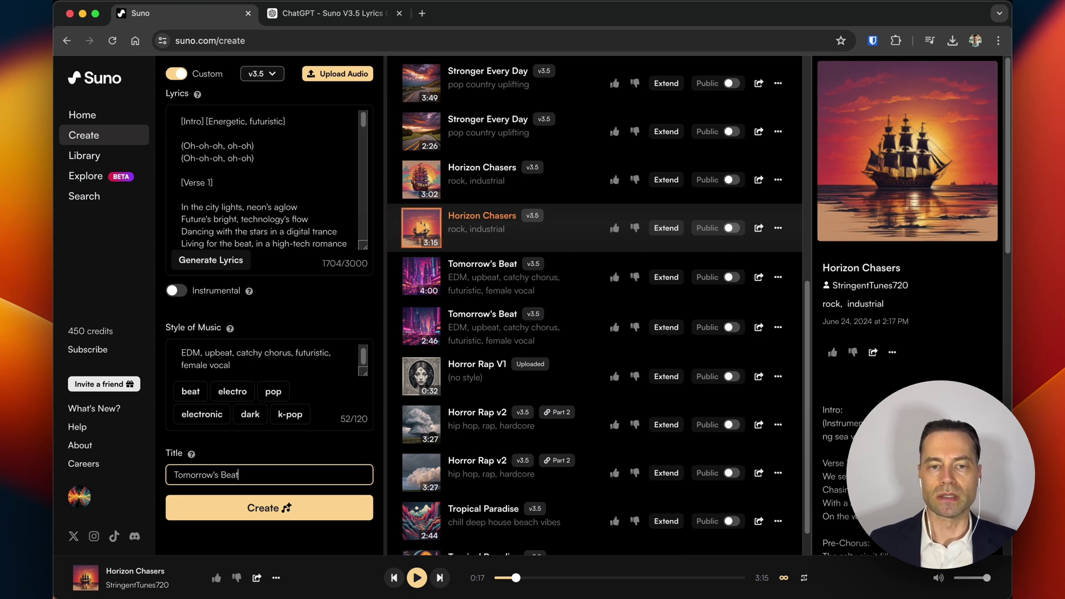
pyautogui.scroll(-1, 458, 240)
pyautogui.click(421, 238)
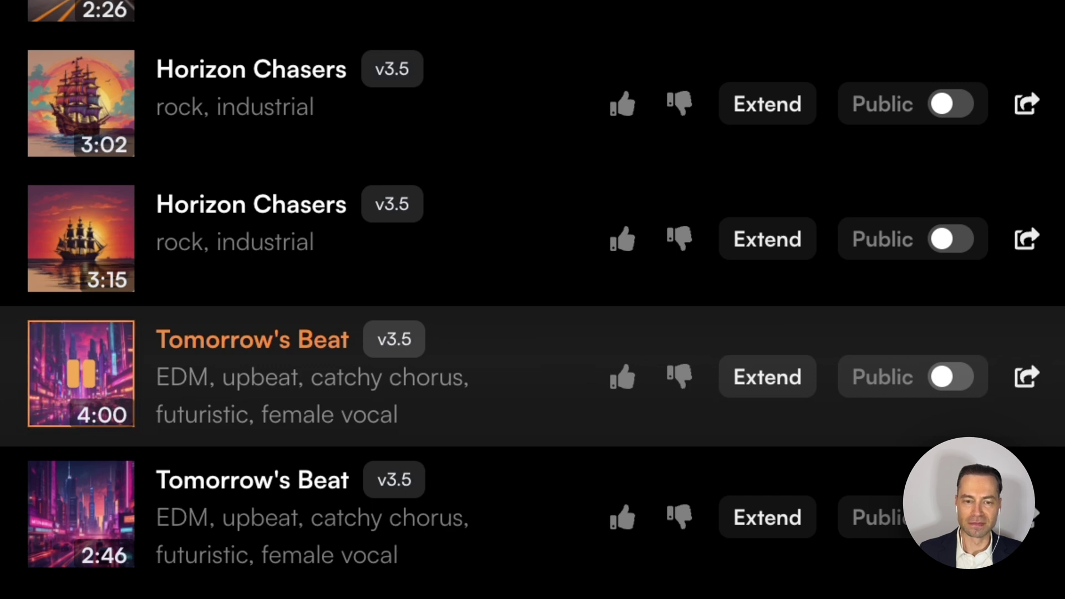
# Pause the 4:00 take, play the 2:46 Tomorrow's Beat, then preview horror-suspense-189369.mp3 in Finder
pyautogui.press('space')
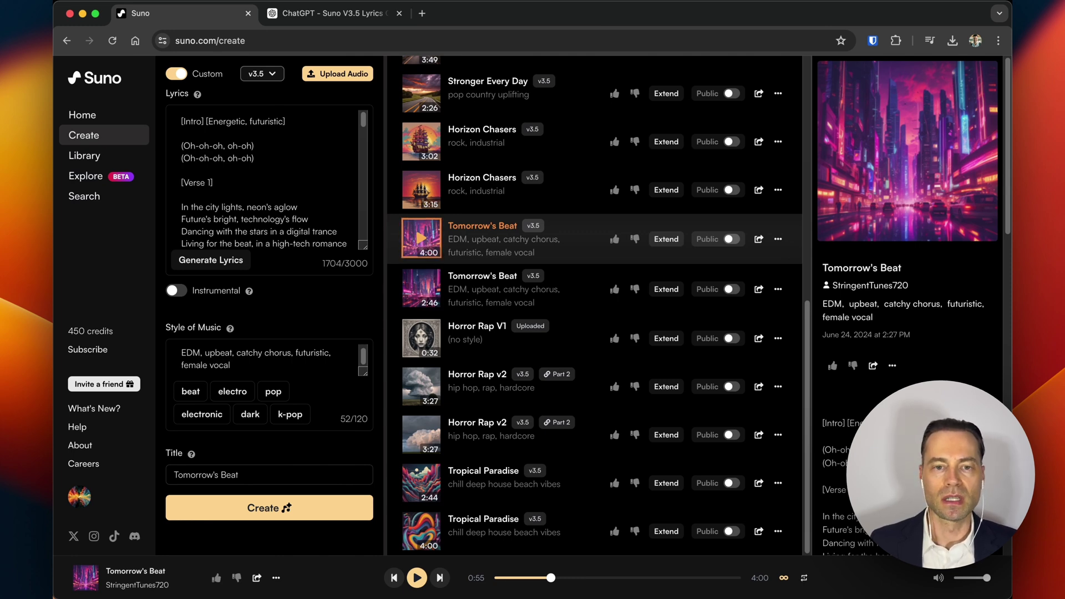
pyautogui.click(421, 289)
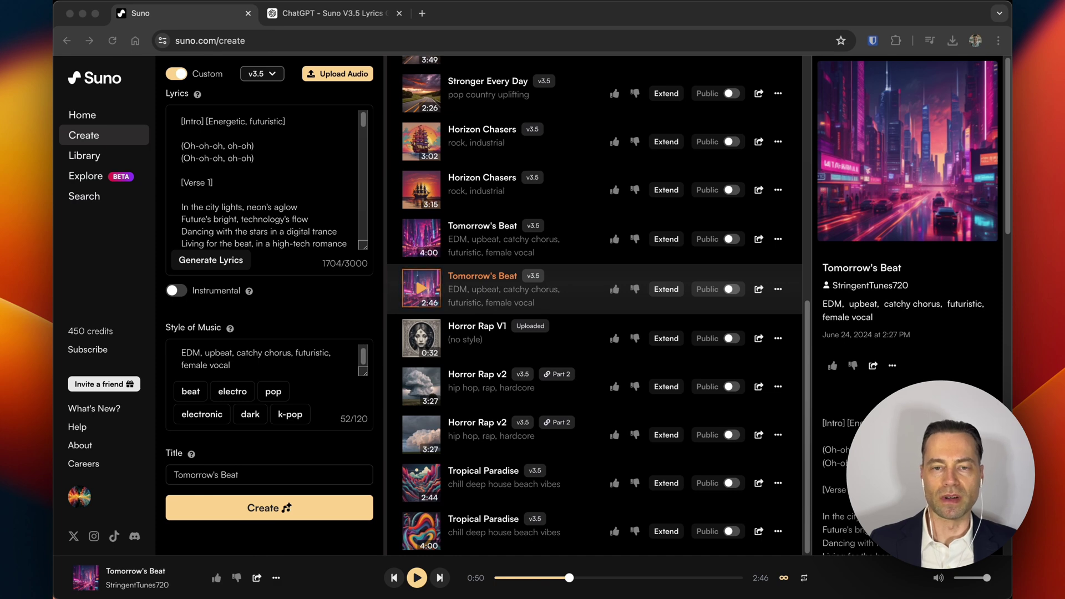
pyautogui.press('super+Tab')
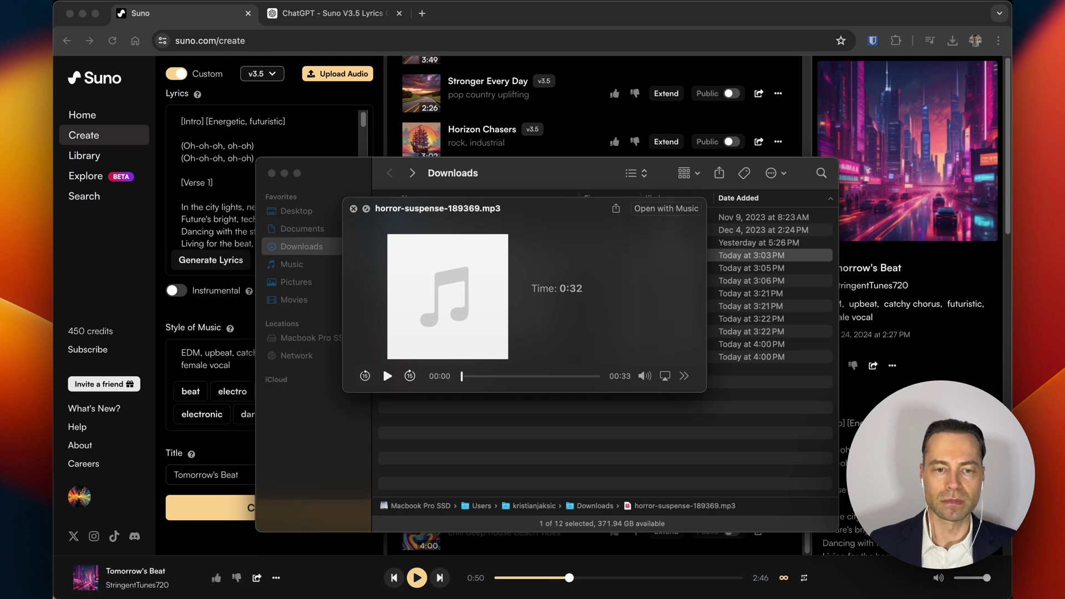
# Play the Quick Look preview of horror-suspense-189369.mp3
pyautogui.click(387, 375)
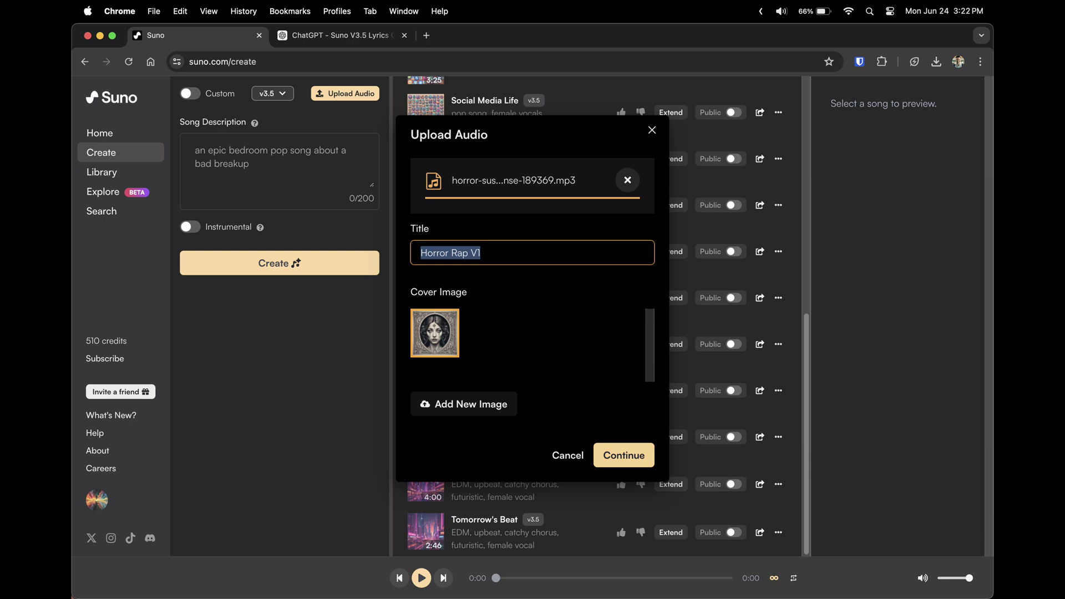
# Finish uploading Horror Rap V1 past the terms step and start extending it from 00:33
pyautogui.press('Return')
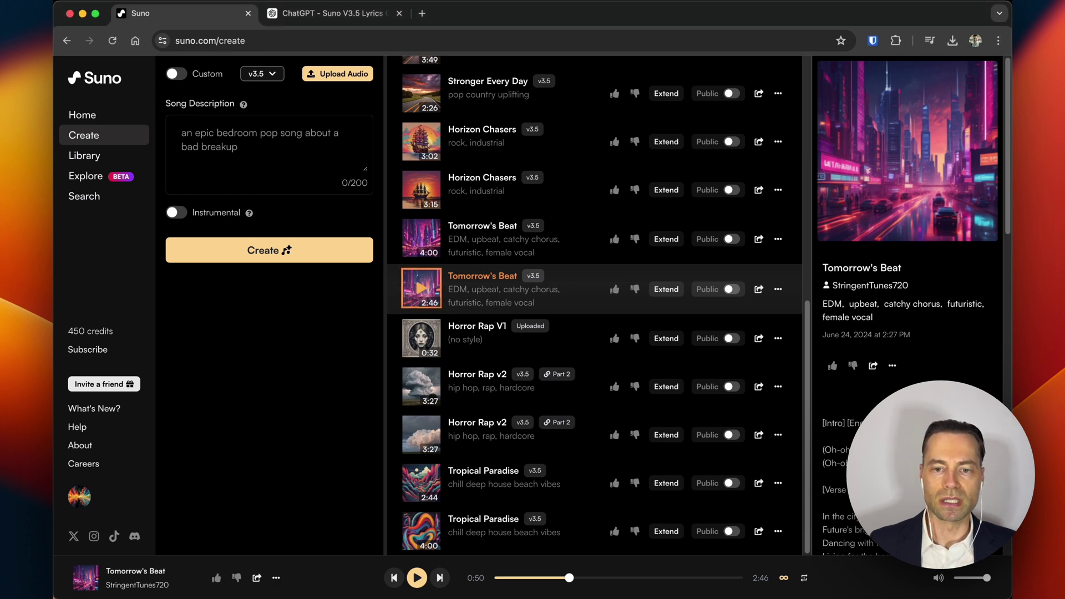
pyautogui.click(666, 338)
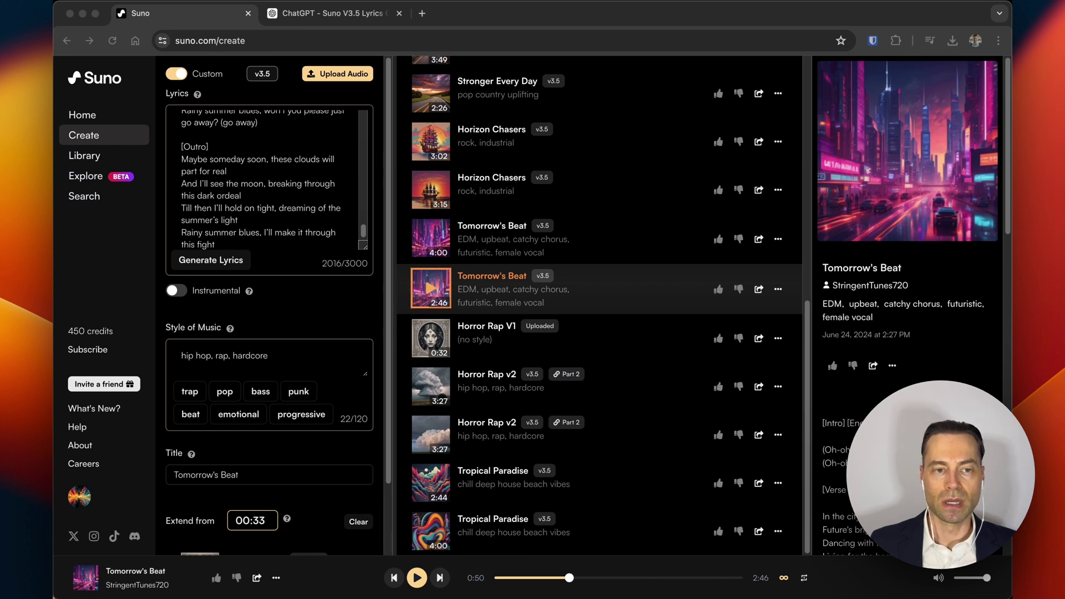
# Play the first of the two new 3:27 Horror Rap v2 tracks
pyautogui.scroll(-3, 269, 305)
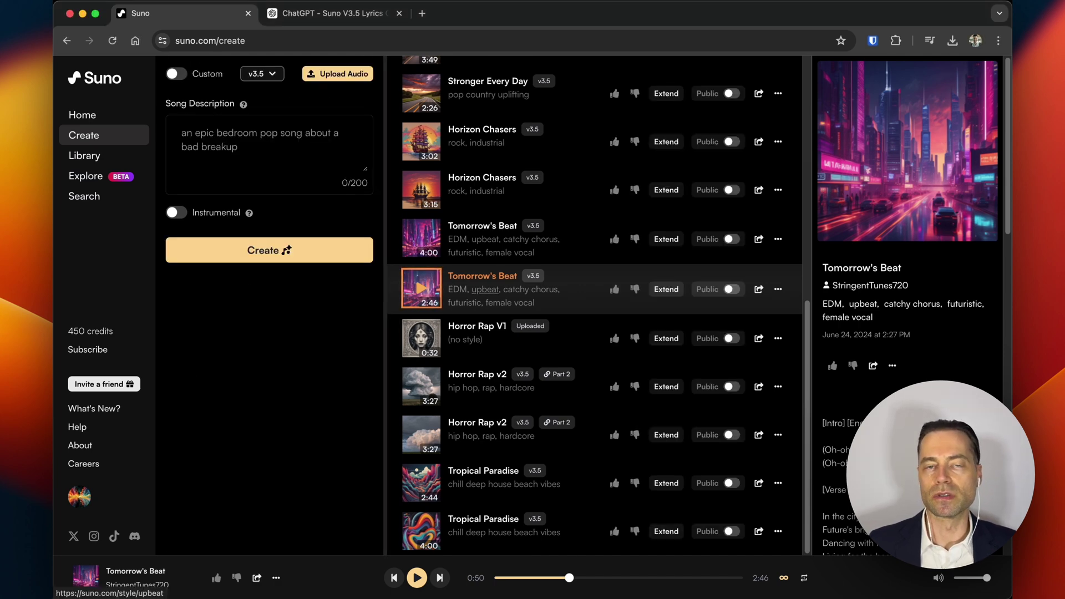
pyautogui.click(421, 386)
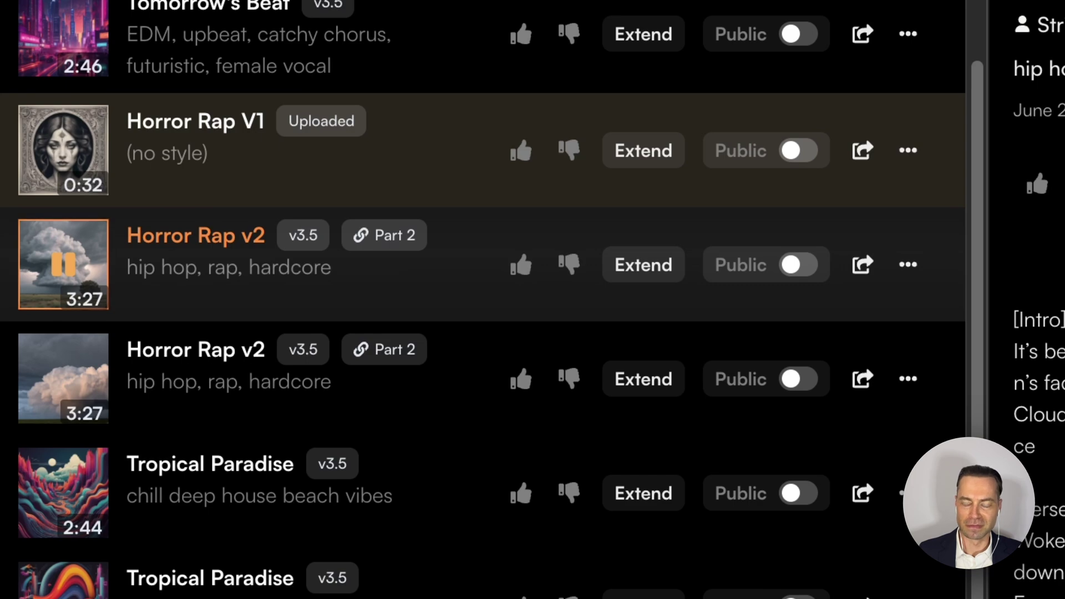
# Pause the first take and play the second 3:27 Horror Rap v2 track
pyautogui.press('space')
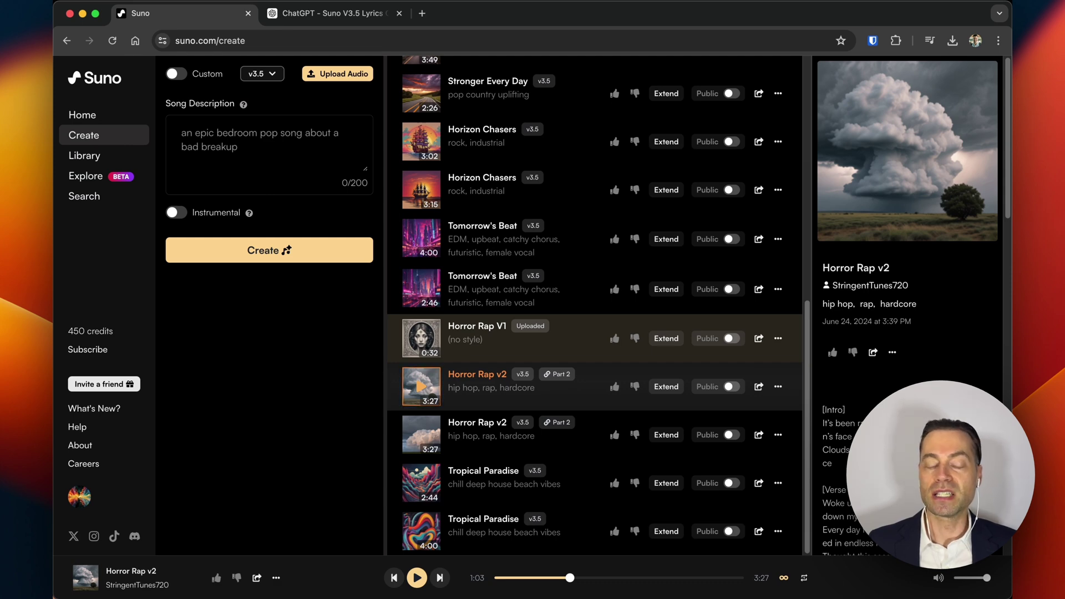
pyautogui.click(421, 385)
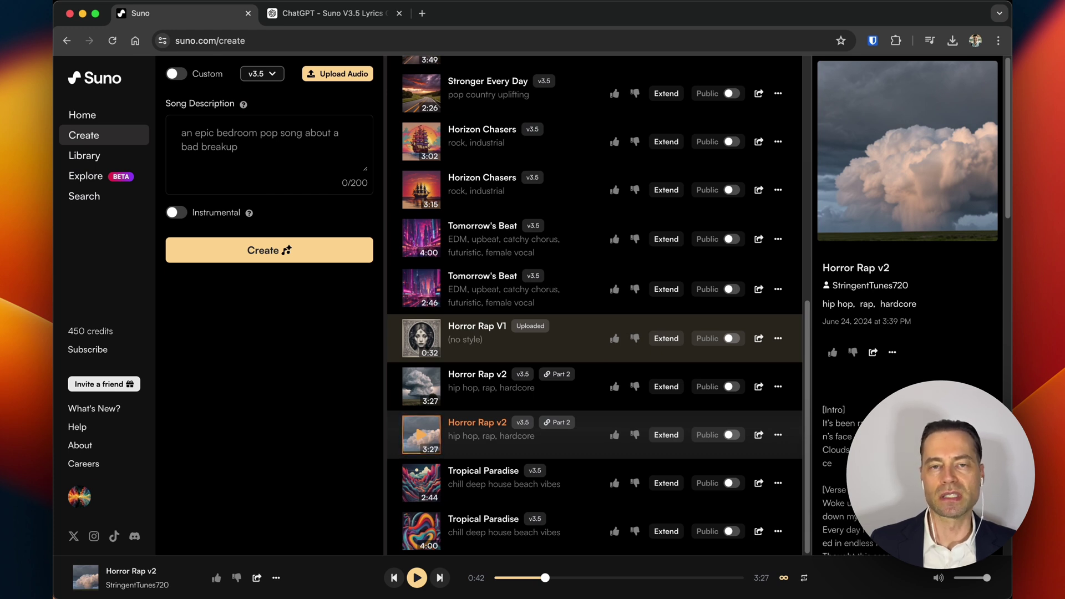
# Enter a chill deep house beach-vibes description, make it instrumental, and play the first Tropical Paradise
pyautogui.click(182, 133)
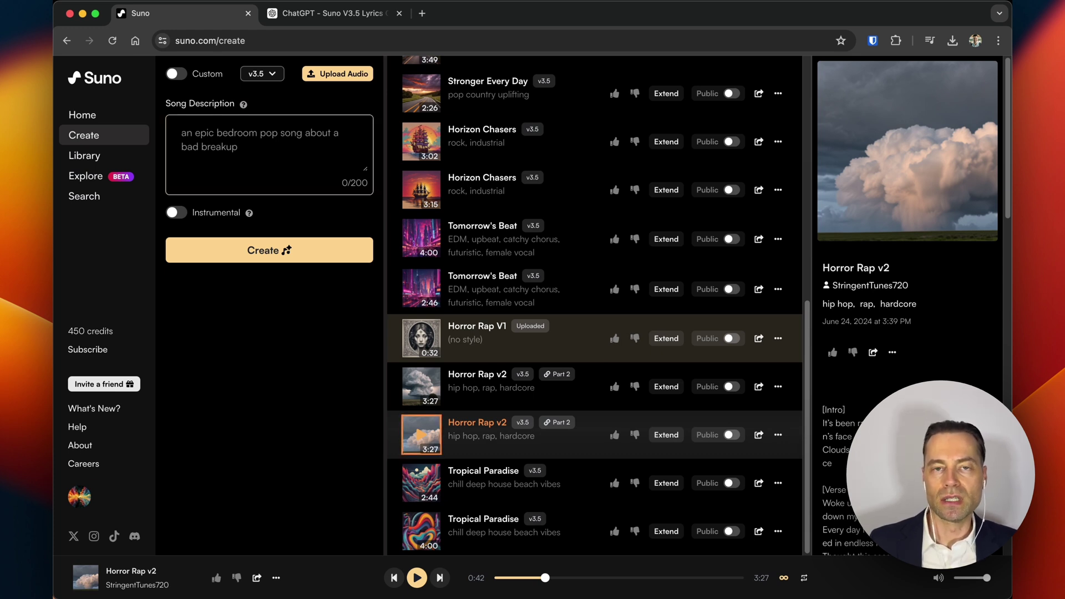
pyautogui.write('chill, deep house, beach vibes')
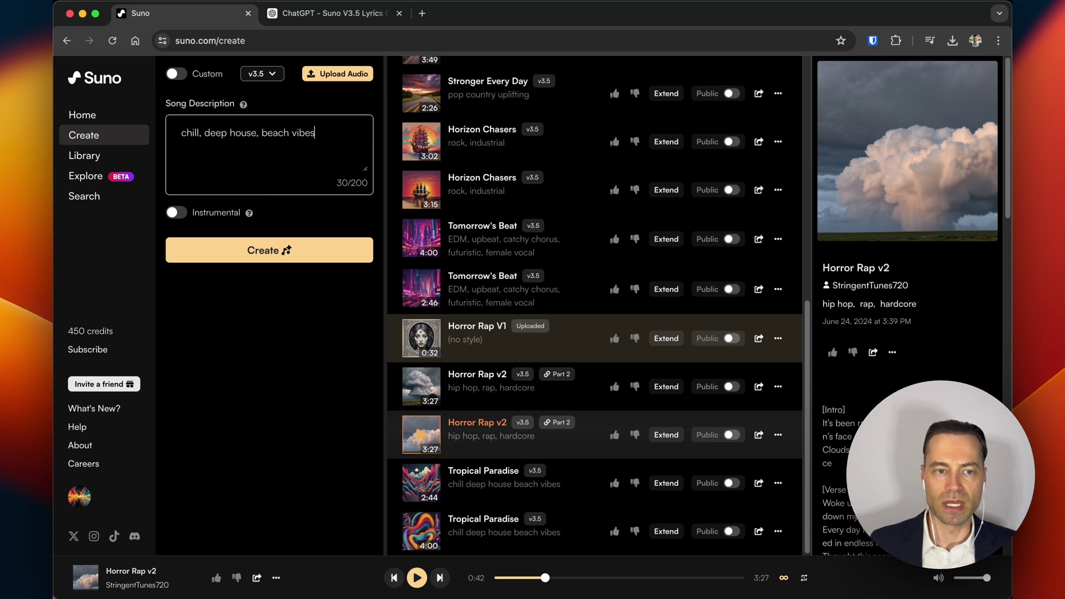
pyautogui.click(176, 212)
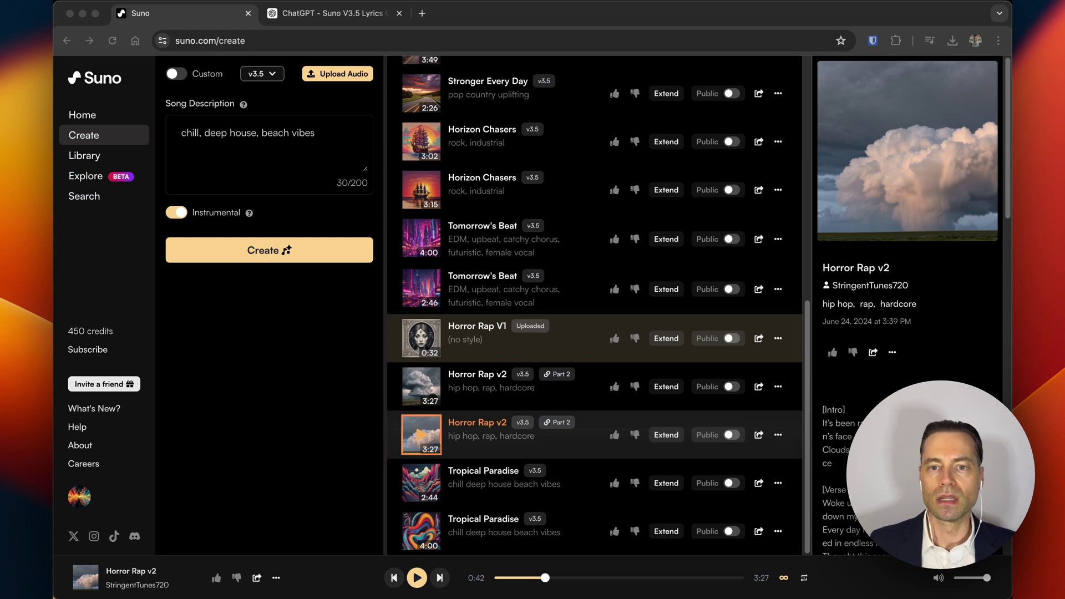
pyautogui.click(440, 577)
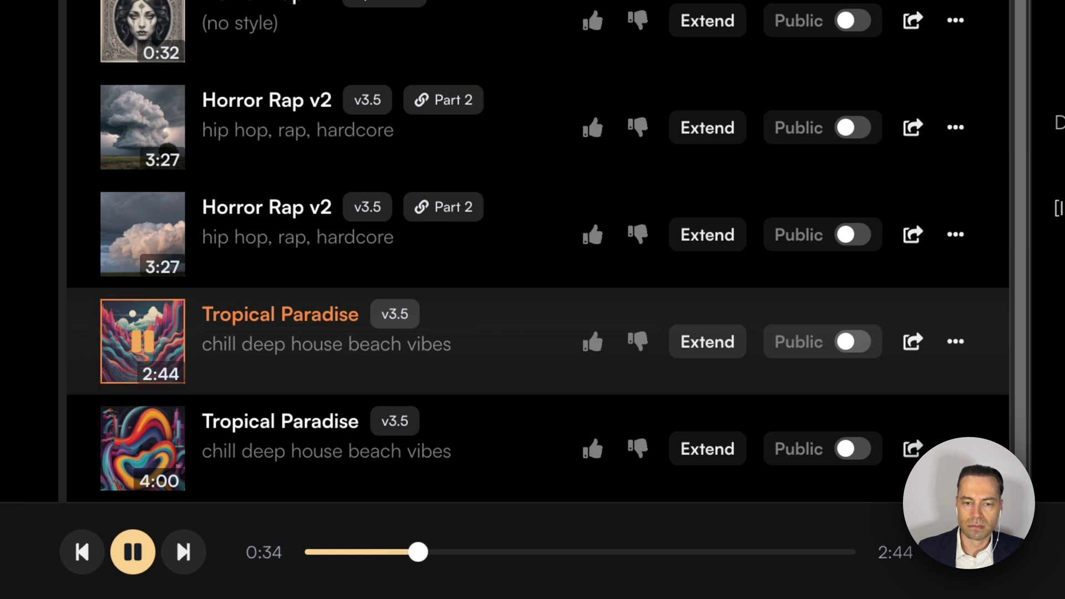
# Pause the 2:44 Tropical Paradise track at 0:35
pyautogui.press('space')
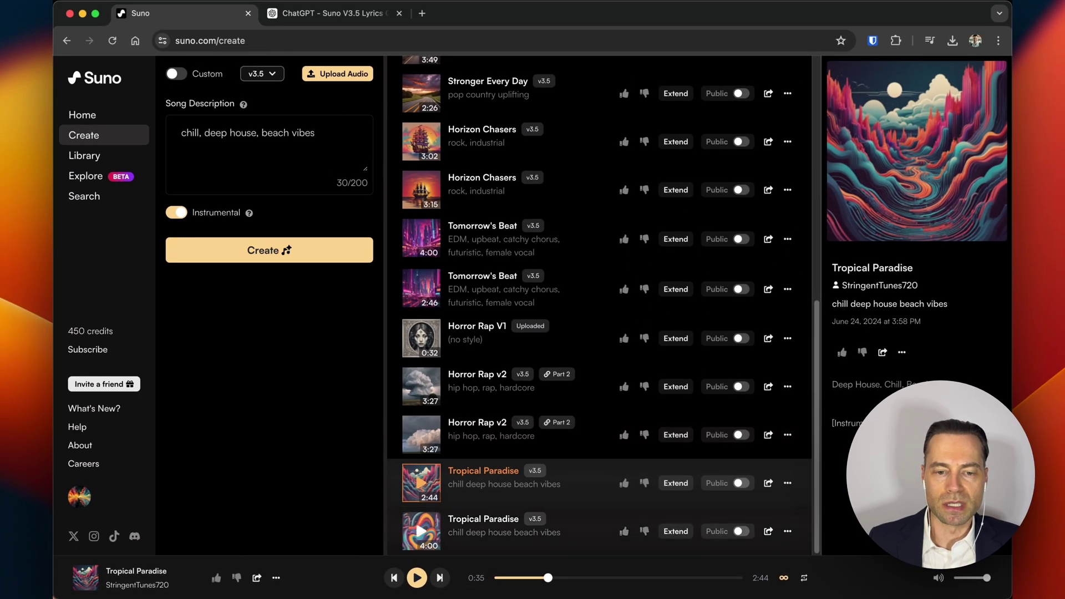
# Play the 4:00 version of Tropical Paradise
pyautogui.click(421, 531)
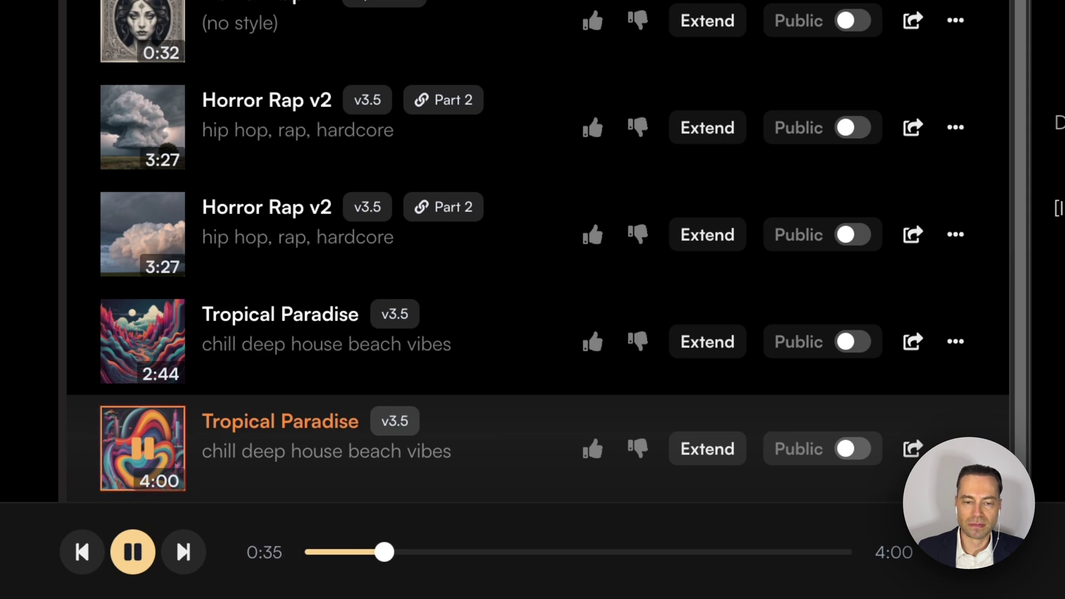
# Pause the 4:00 Tropical Paradise track
pyautogui.press('space')
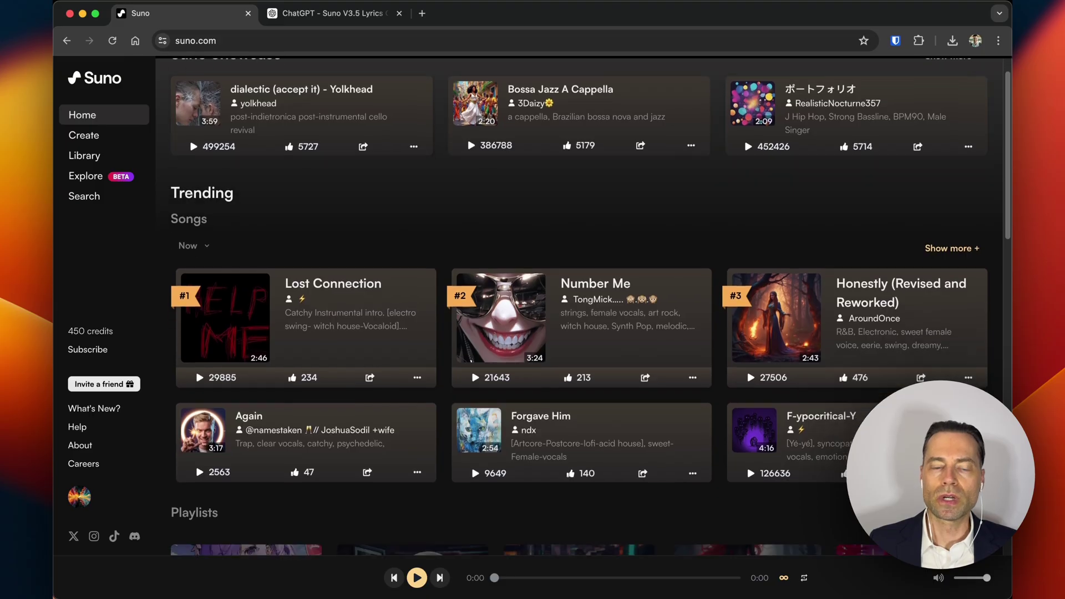
# Scroll past Trending songs to the Playlists and Top Categories like Classical, Jazz, Rap, Rock
pyautogui.scroll(-5, 591, 309)
pyautogui.scroll(-3, 591, 309)
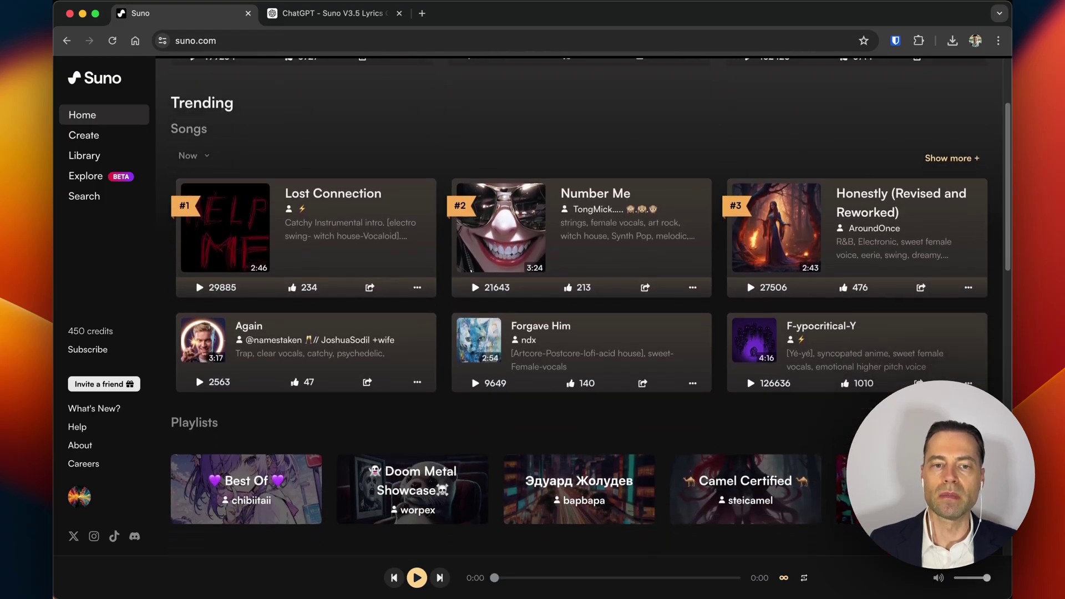
pyautogui.scroll(-1, 590, 309)
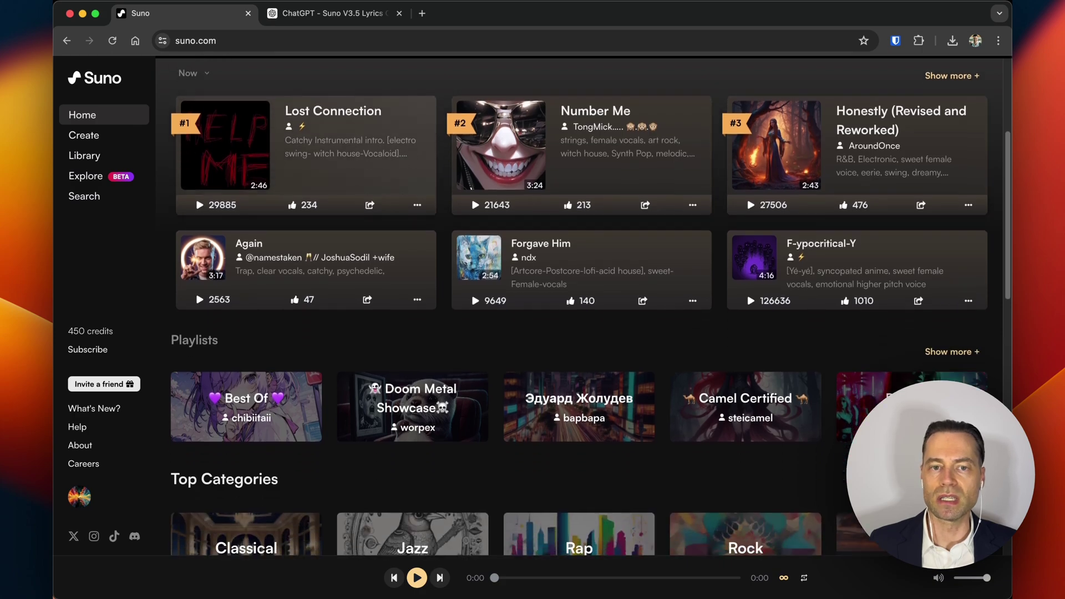